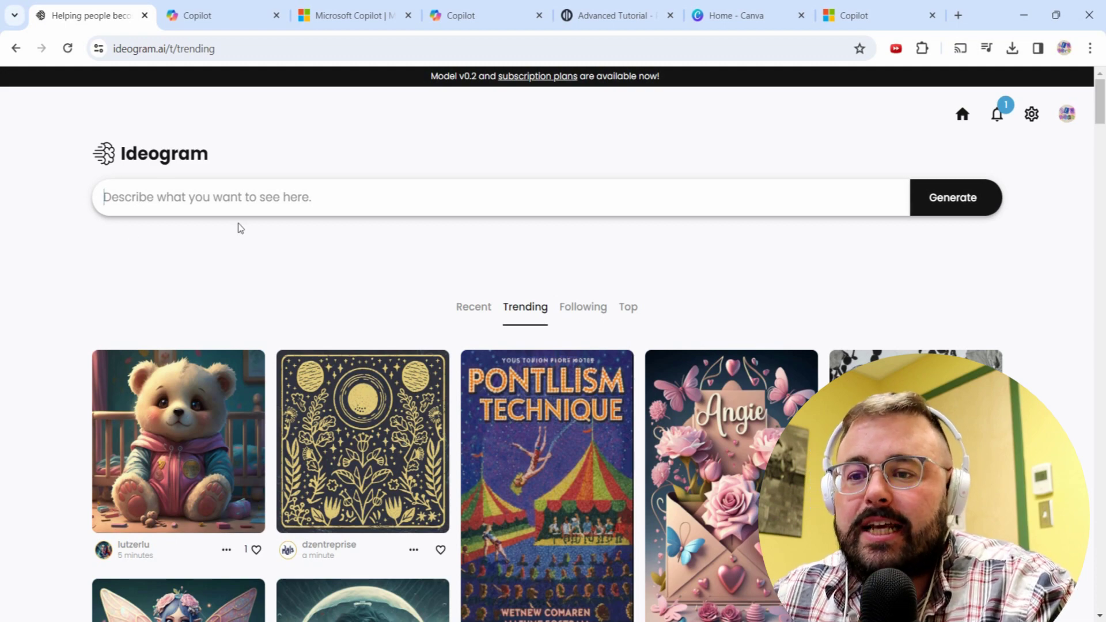
- Scroll up and down through Ideogram's Trending feed of community images
scroll(387, 329, "down", 5)
scroll(387, 329, "down", 6)
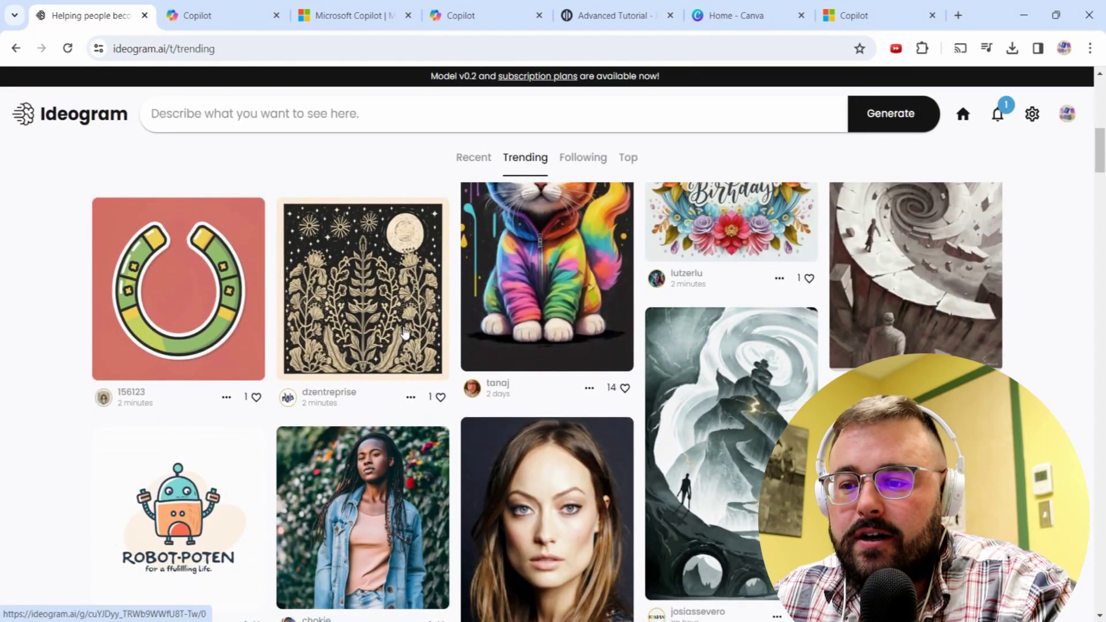
scroll(405, 333, "up", 5)
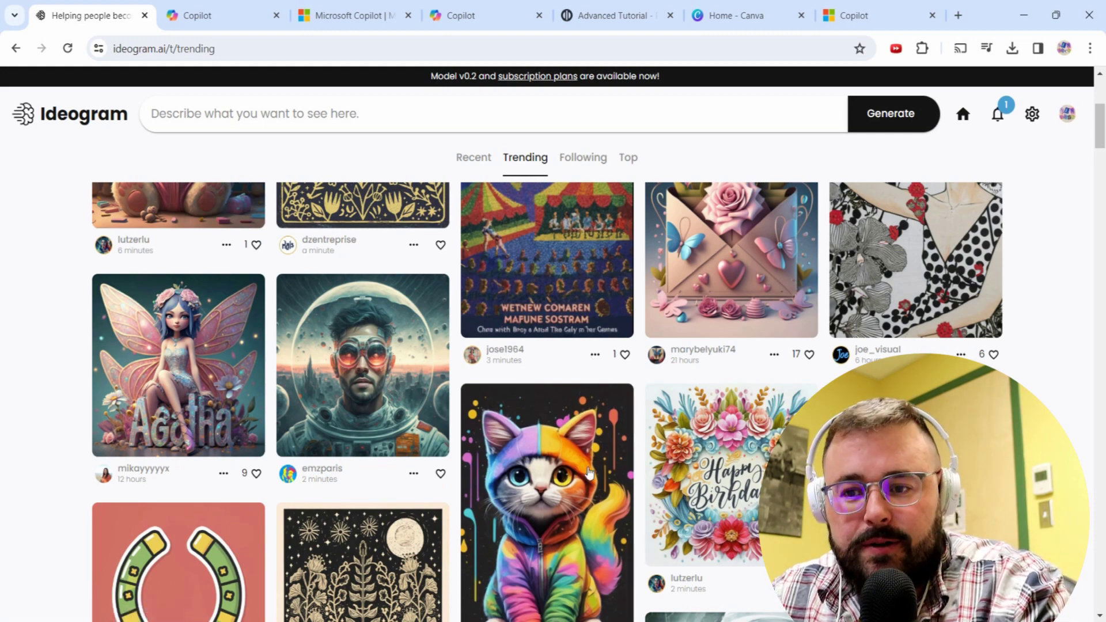
scroll(589, 473, "up", 4)
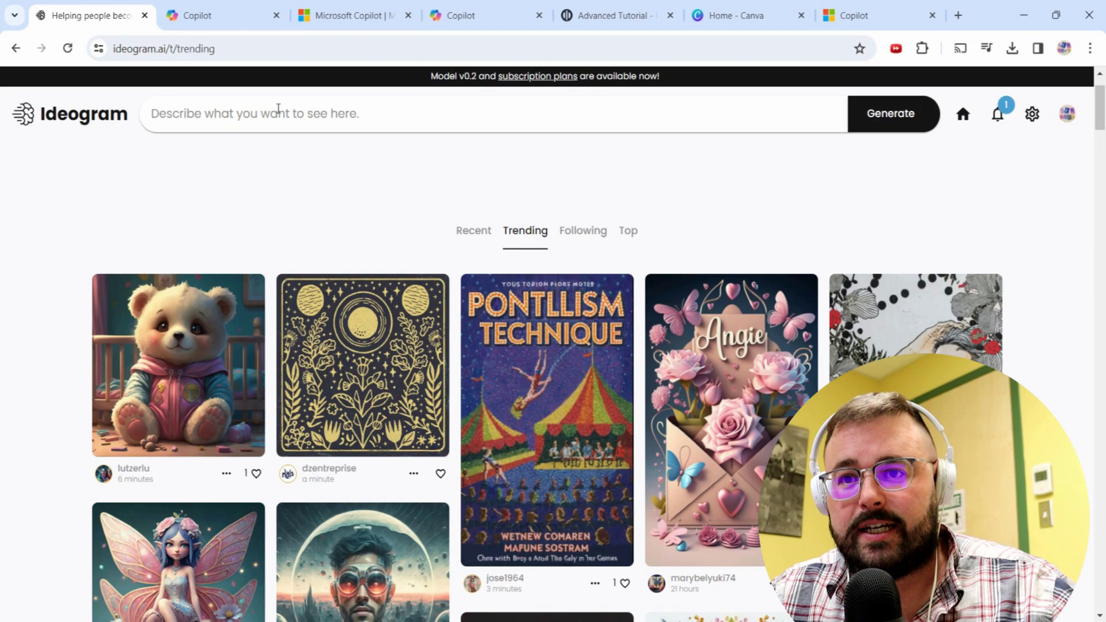
scroll(465, 297, "down", 10)
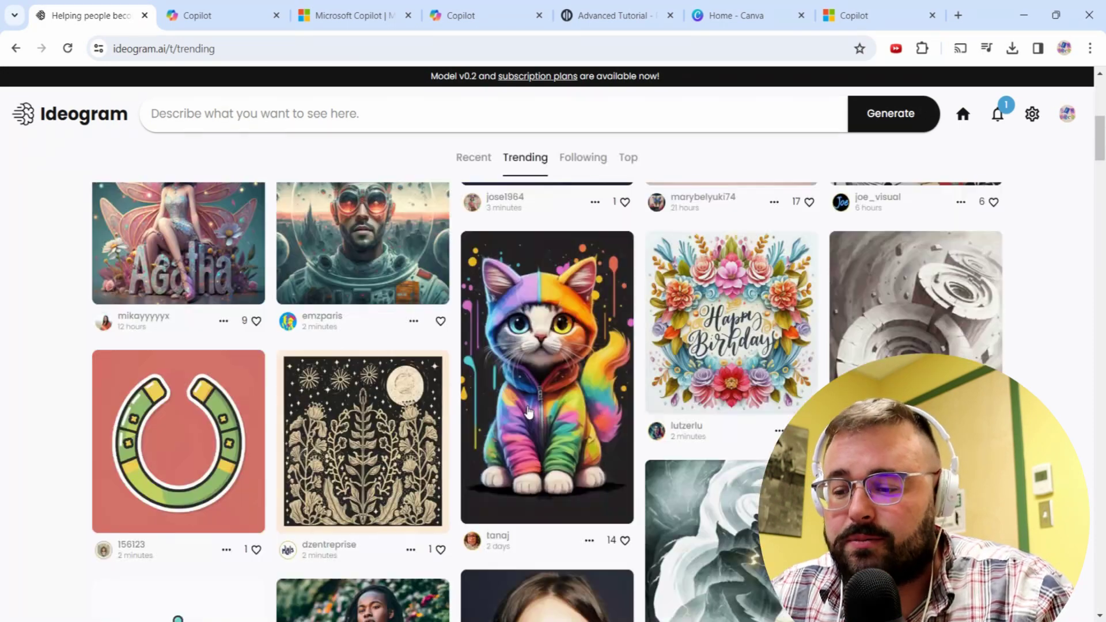
scroll(527, 415, "down", 5)
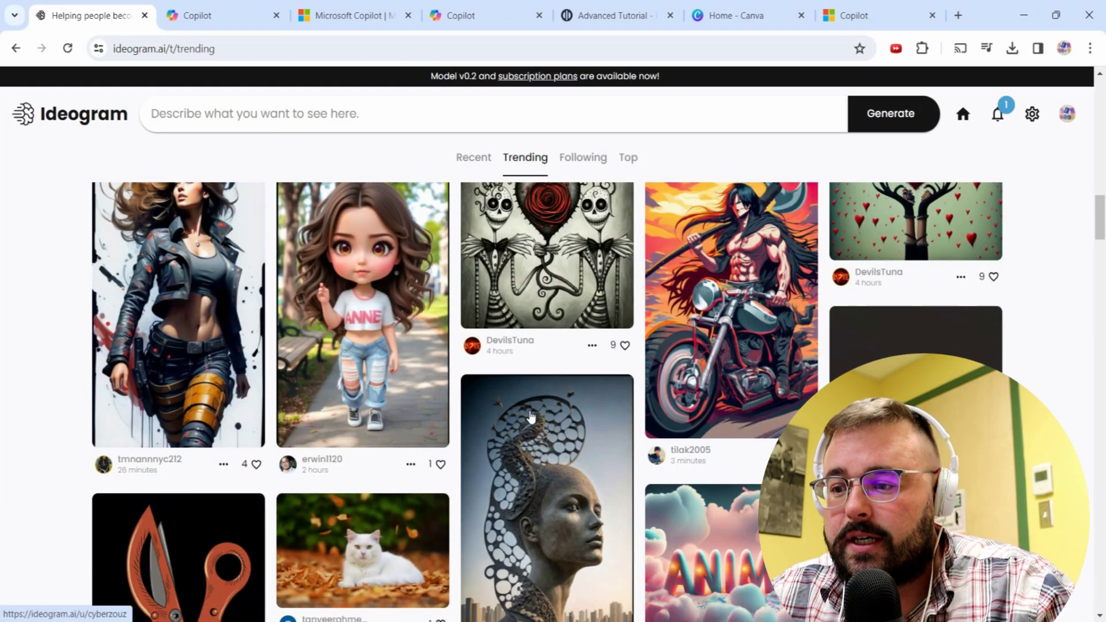
scroll(129, 358, "up", 9)
scroll(129, 358, "up", 3)
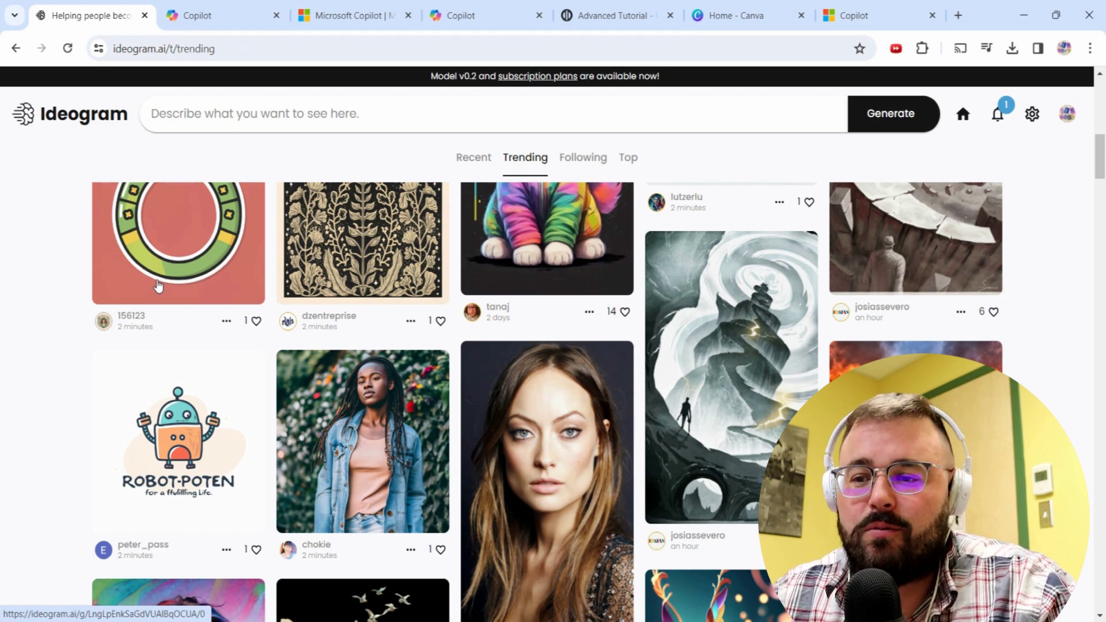
- Paste the alien moon tea-party prompt and generate with model v0.2 at a 1:1 ratio
left_click(282, 116)
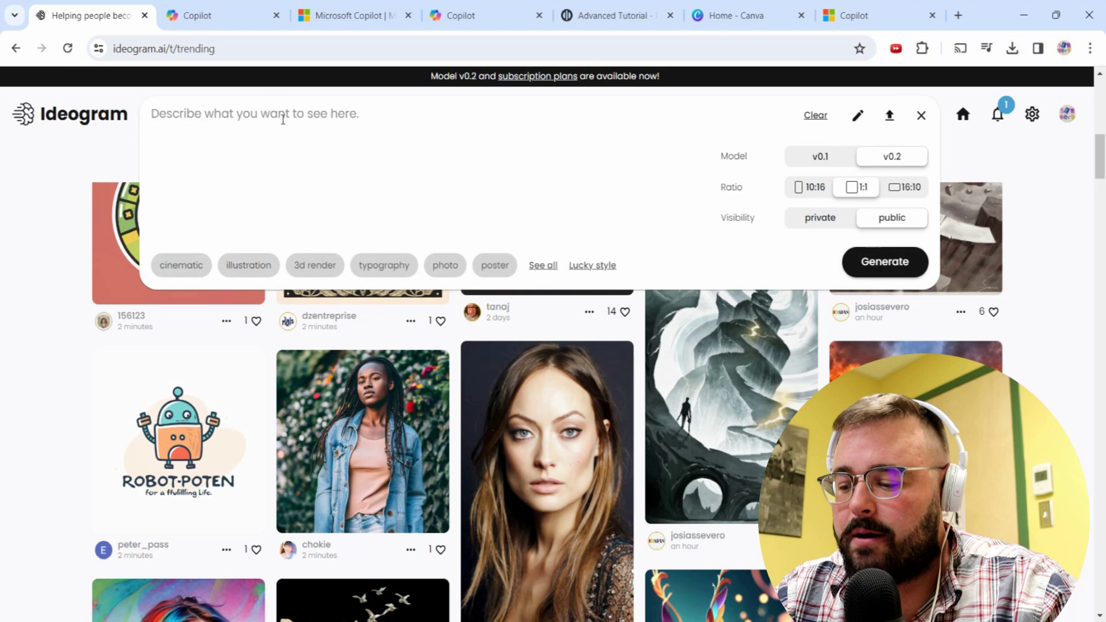
type("Imagine a whimsical tea party set on the moon, where a group of friendly aliens of various shapes and colors are enjoying tea and cakes around a large, glowing, crystal table. The aliens are dressed in Victorian-era attire, complete with top hats, corsets, and monocles, blending the charm of historical fashion with futuristic elements. The background features a starry sky, the Earth in the distance, and a banner that reads 'Intergalactic Tea Time'. The whole scene is to be depicted in the vibrant, exaggerated style of a 1950s science fiction comic book, with bold colors and dynamic expressions, capturing both the elegance of the era and the playful imagination of space adventures.")
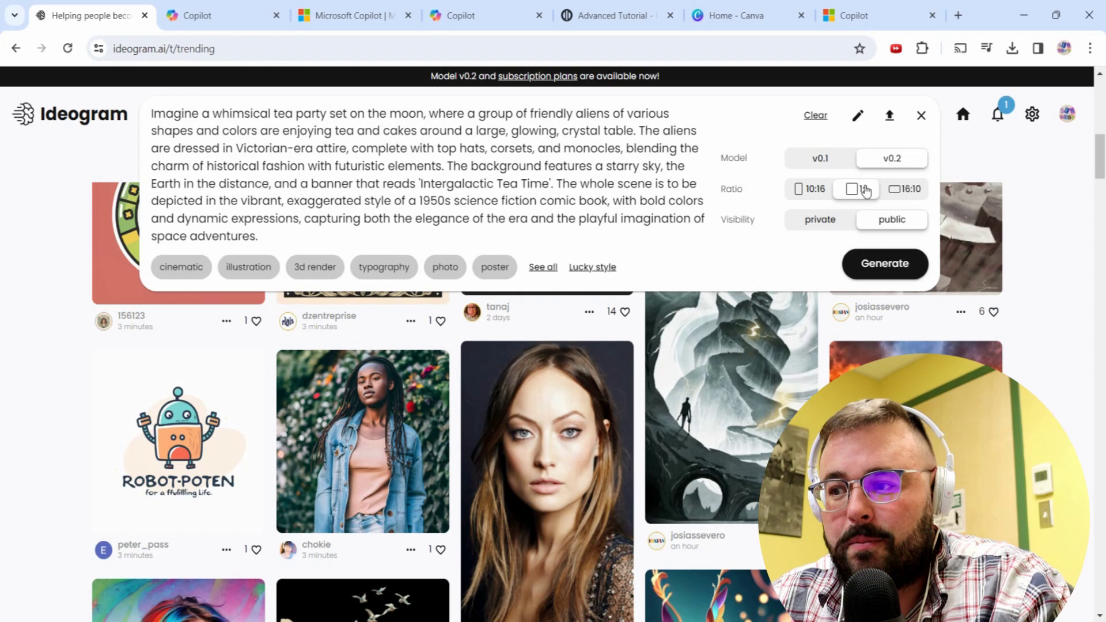
left_click(895, 262)
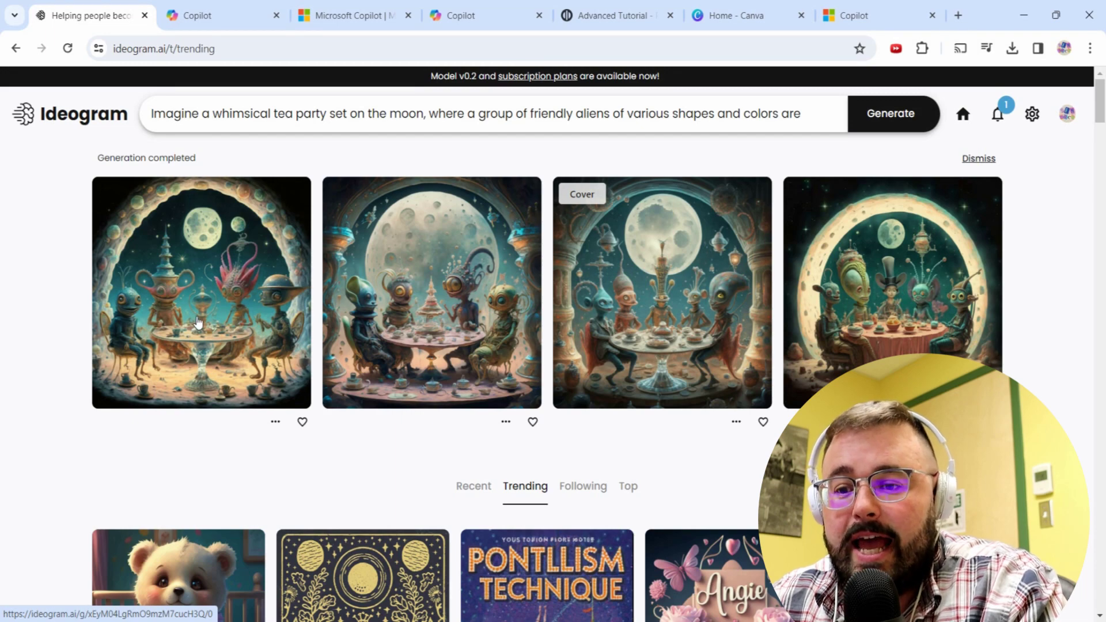
- Open the first tea-party result and step through the second, third and fourth images
left_click(198, 322)
scroll(505, 411, "down", 3)
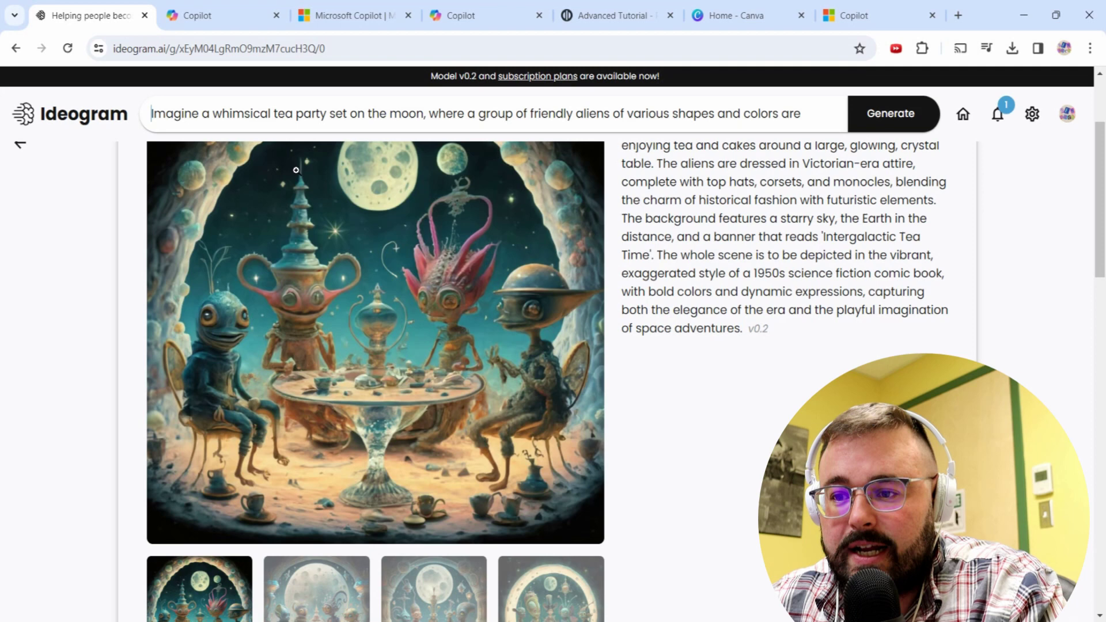
scroll(396, 325, "down", 3)
left_click(332, 467)
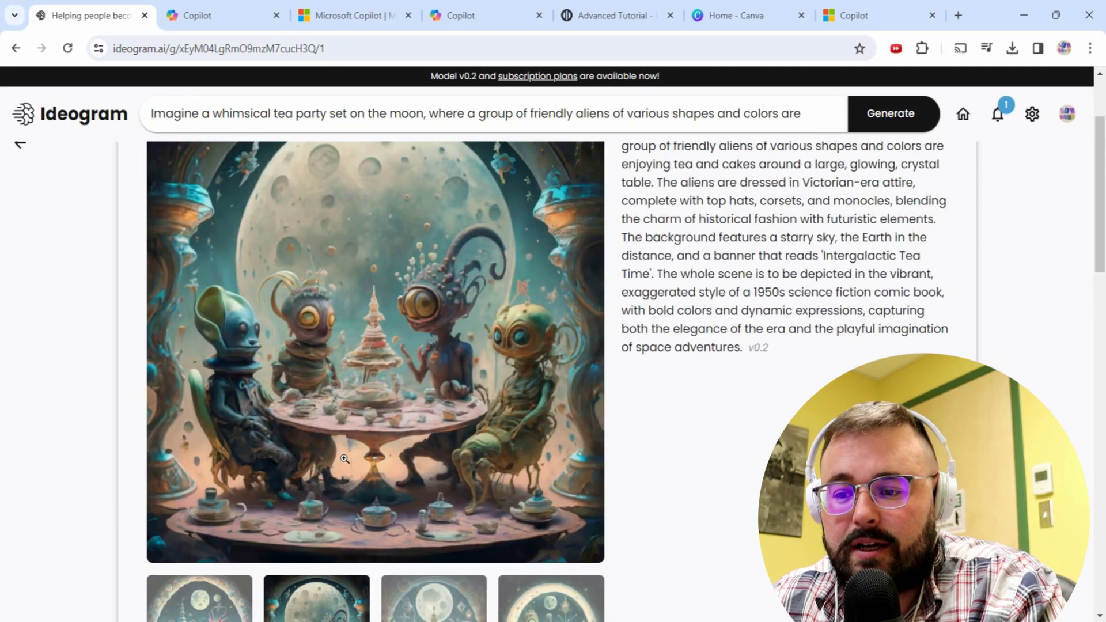
scroll(348, 455, "up", 1)
scroll(355, 459, "down", 1)
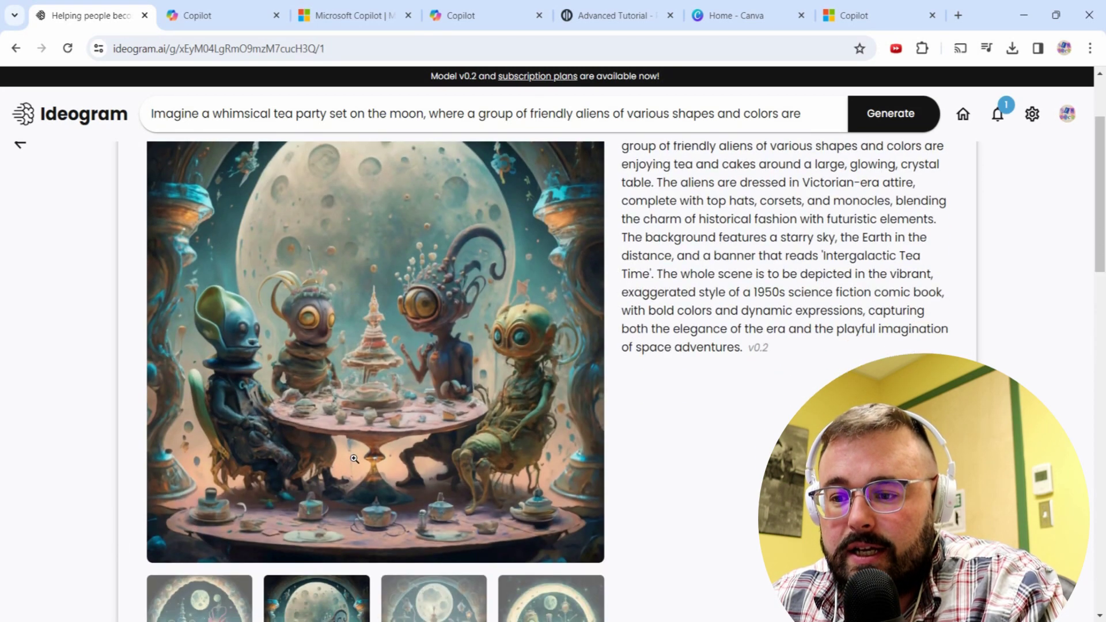
scroll(355, 458, "down", 1)
left_click(423, 552)
scroll(424, 552, "up", 1)
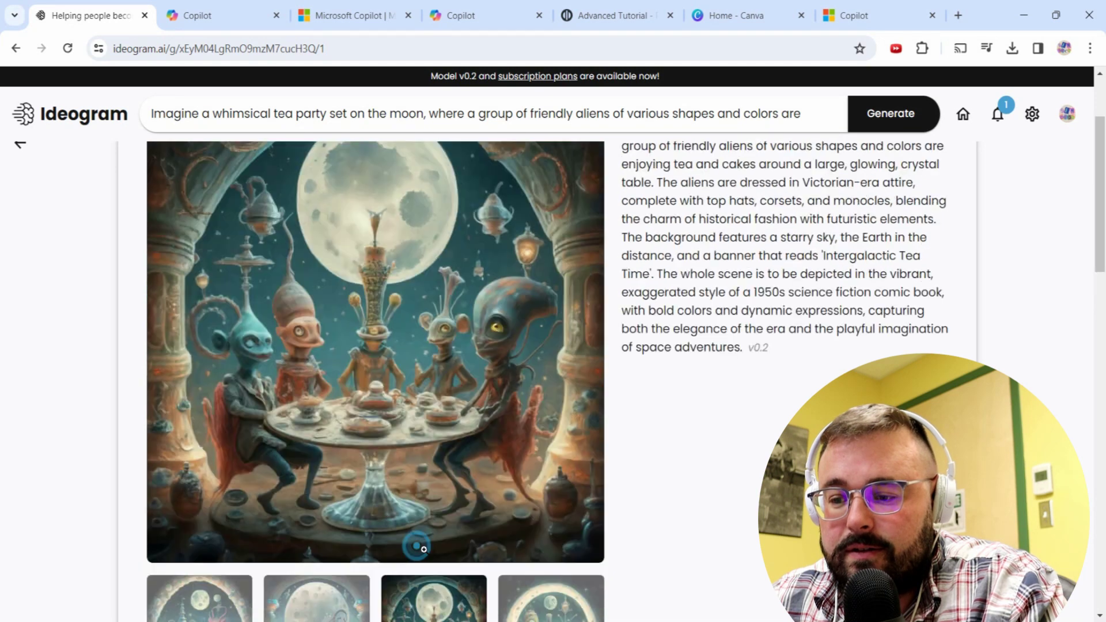
scroll(495, 471, "down", 1)
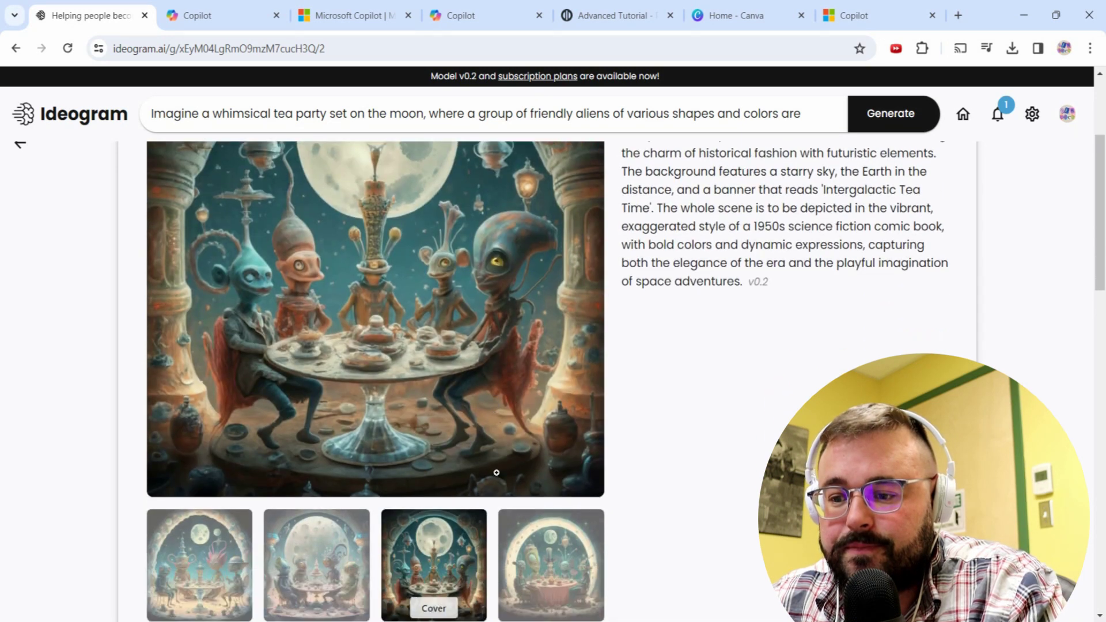
left_click(533, 537)
- Flip back and forth between the third and second tea-party images to compare them
scroll(533, 537, "up", 1)
scroll(462, 502, "up", 1)
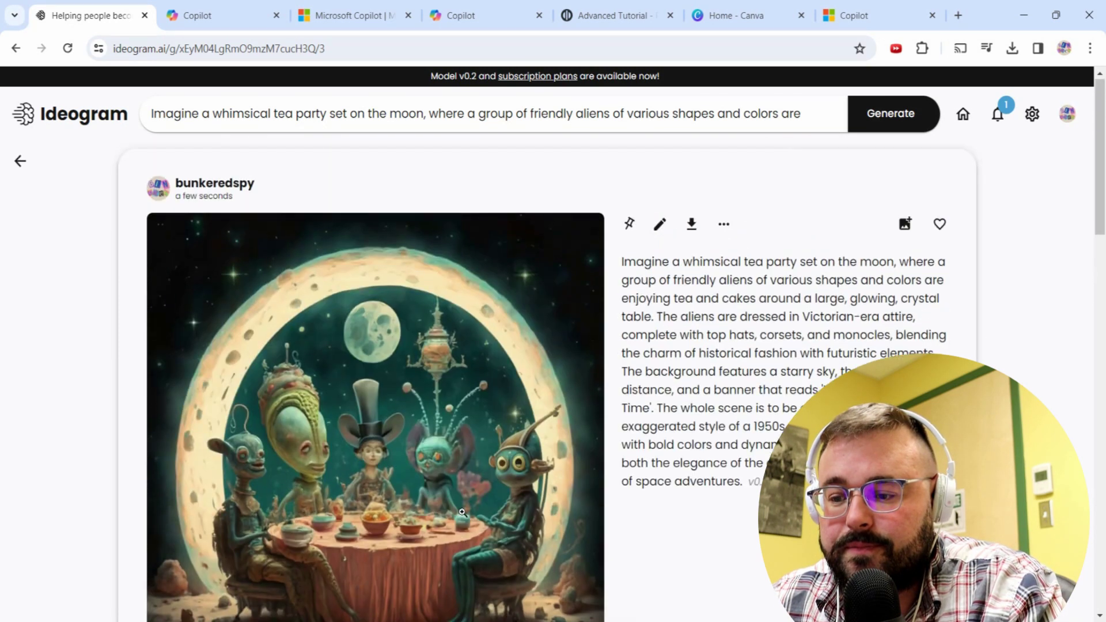
scroll(456, 489, "down", 2)
left_click(442, 455)
scroll(443, 449, "up", 1)
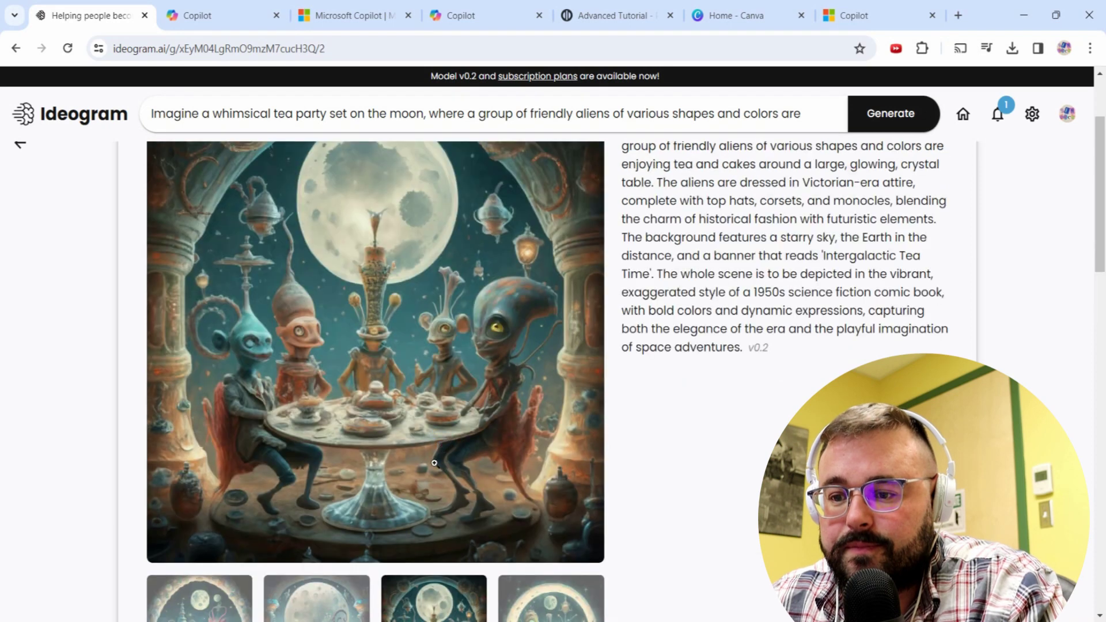
scroll(435, 462, "up", 1)
scroll(403, 490, "down", 2)
left_click(314, 524)
scroll(314, 523, "up", 1)
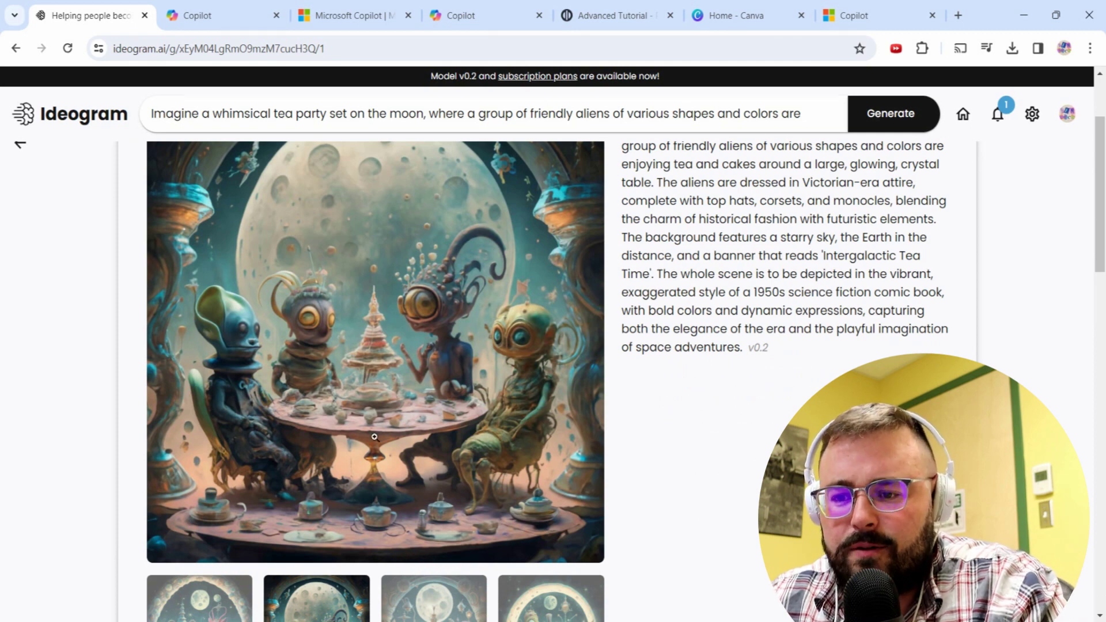
scroll(404, 426, "down", 3)
left_click(426, 414)
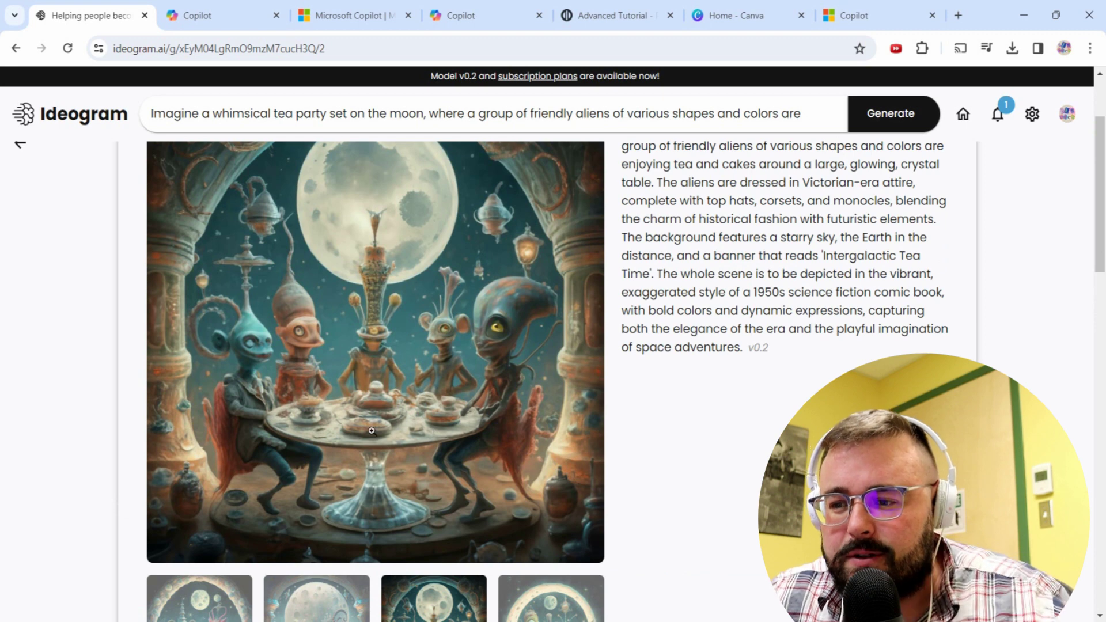
scroll(283, 421, "down", 1)
left_click(317, 599)
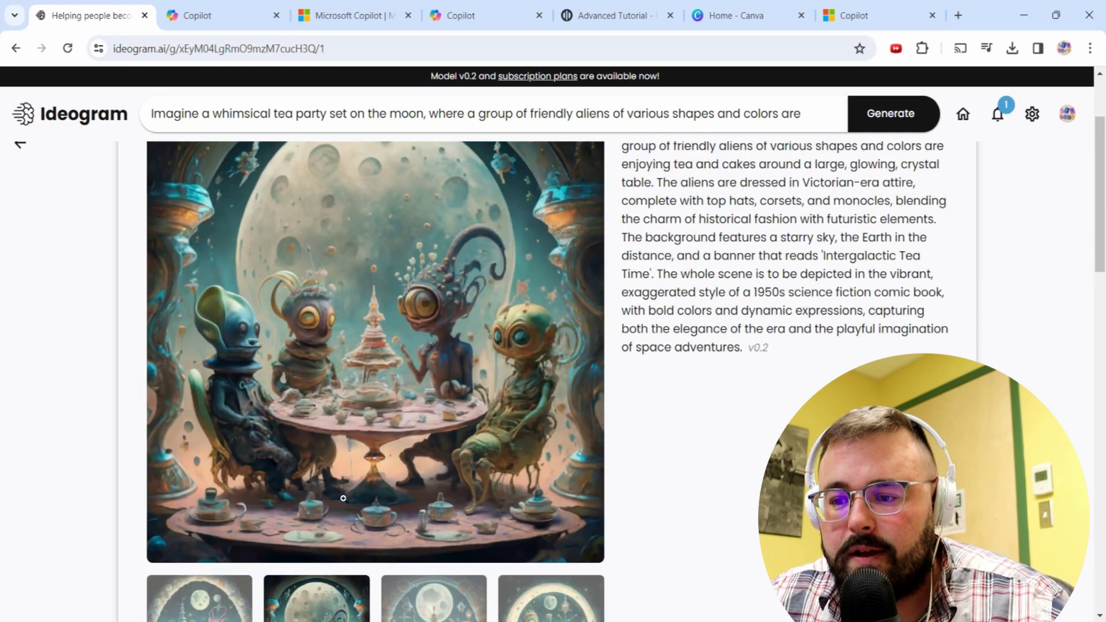
scroll(334, 510, "down", 3)
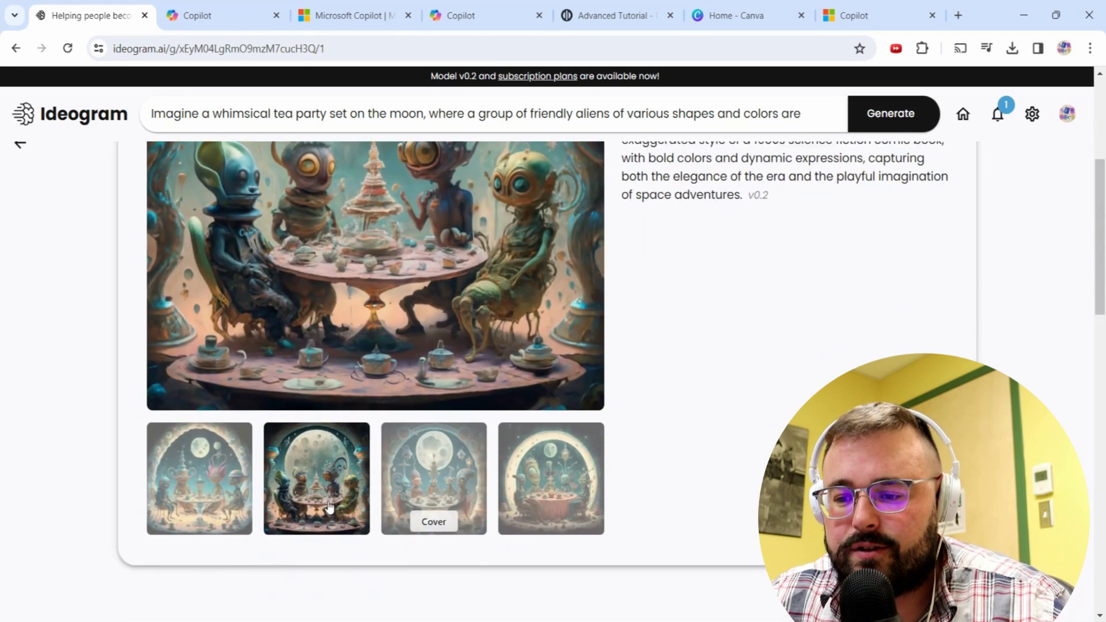
- Download the second alien tea-party image
right_click(323, 501)
left_click(683, 467)
scroll(686, 465, "up", 5)
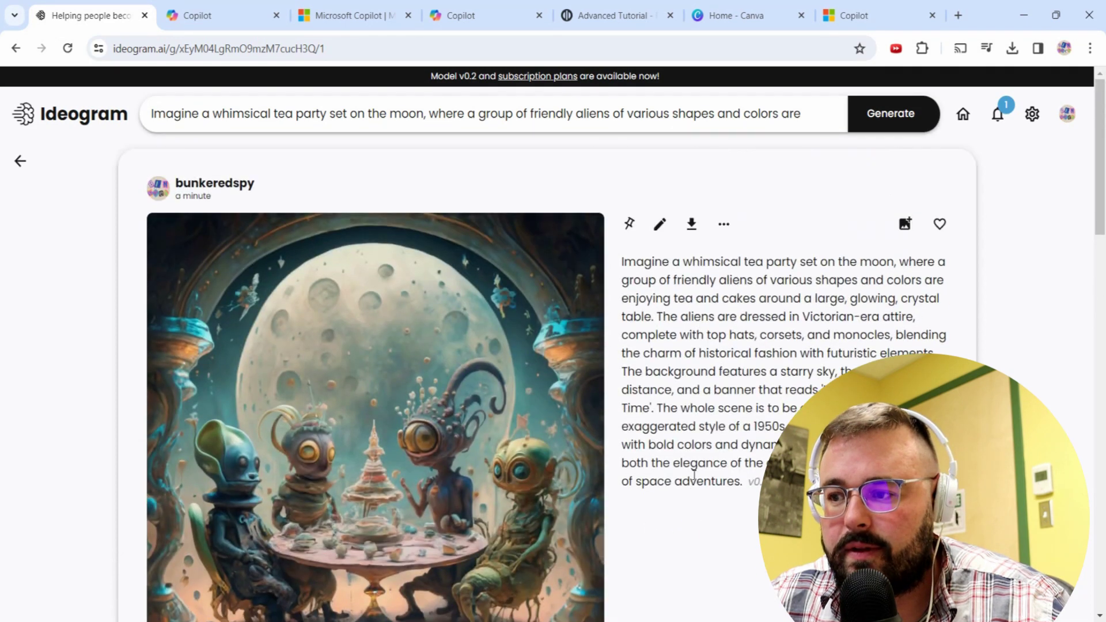
left_click(692, 224)
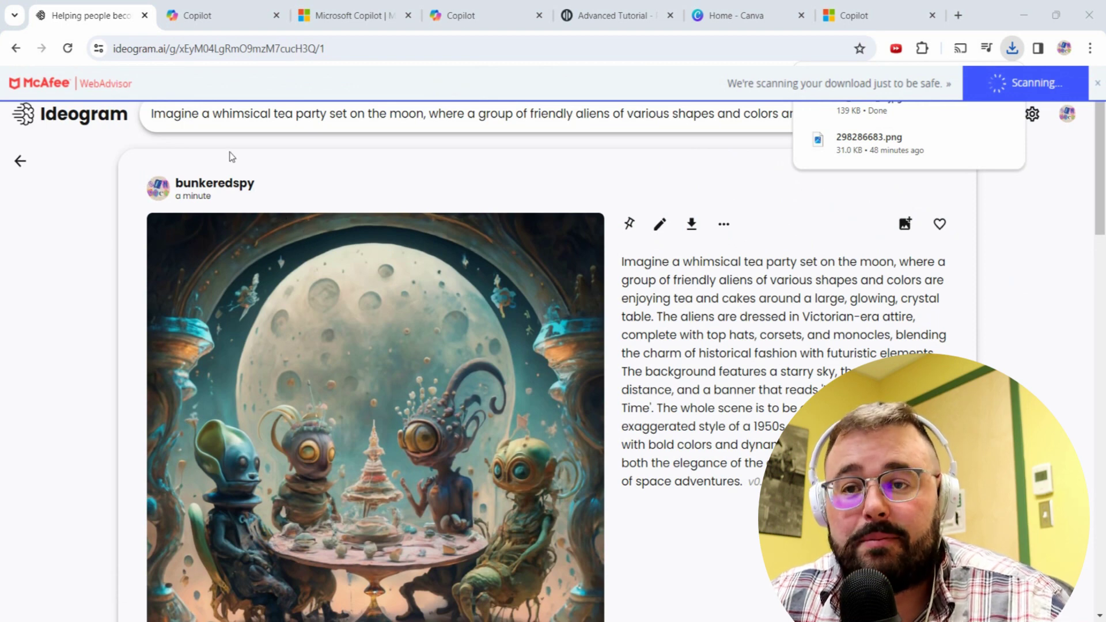
- Switch to the Copilot browser tab
left_click(204, 15)
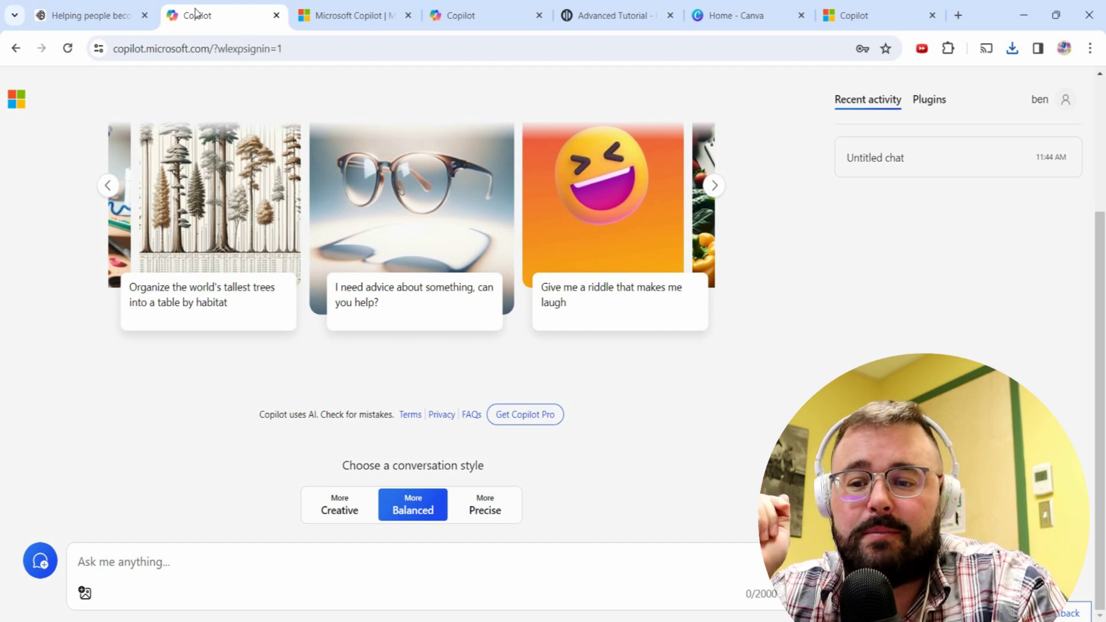
- Paste the same alien tea-party prompt into Copilot and submit it
left_click(132, 567)
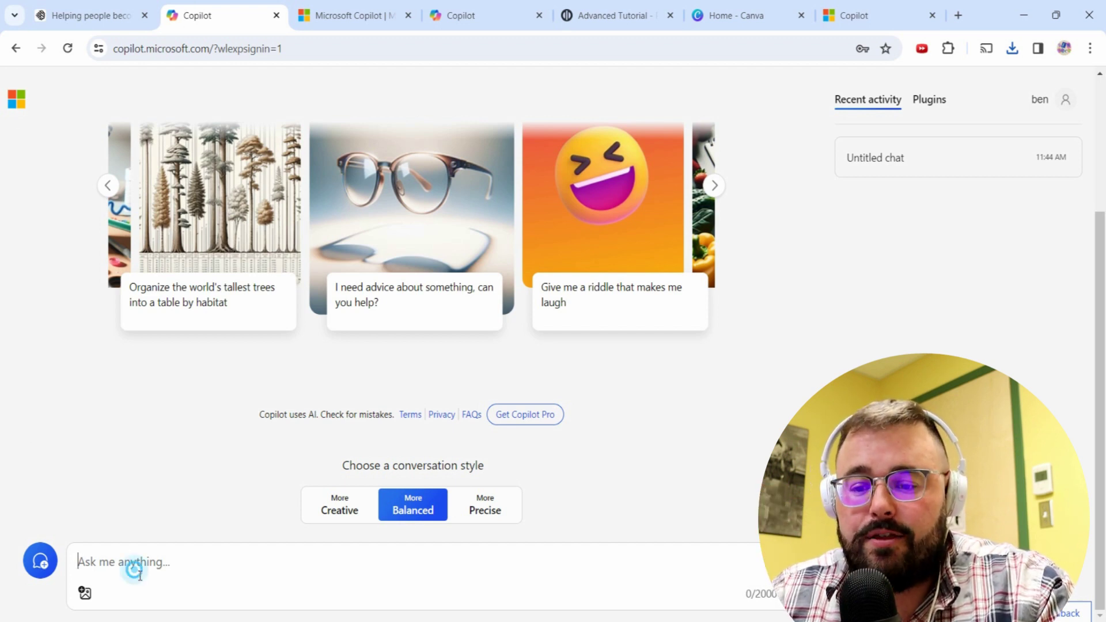
type("Imagine a whimsical tea party set on the moon, where a group of friendly aliens of various shapes and colors are enjoying tea and cakes around a large, glowing, crystal table. The aliens are dressed in Victorian-era attire, complete with top hats, corsets, and monocles, blending the charm of historical fashion with futuristic elements. The background features a starry sky, the Earth in the distance, and a banner that reads 'Intergalactic Tea Time'. The whole scene is to be depicted in the vibrant, exaggerated style of a 1950s science fiction comic book, with bold colors and dynamic expressions, capturing both the elegance of the era and the playful imagination of space adventures.")
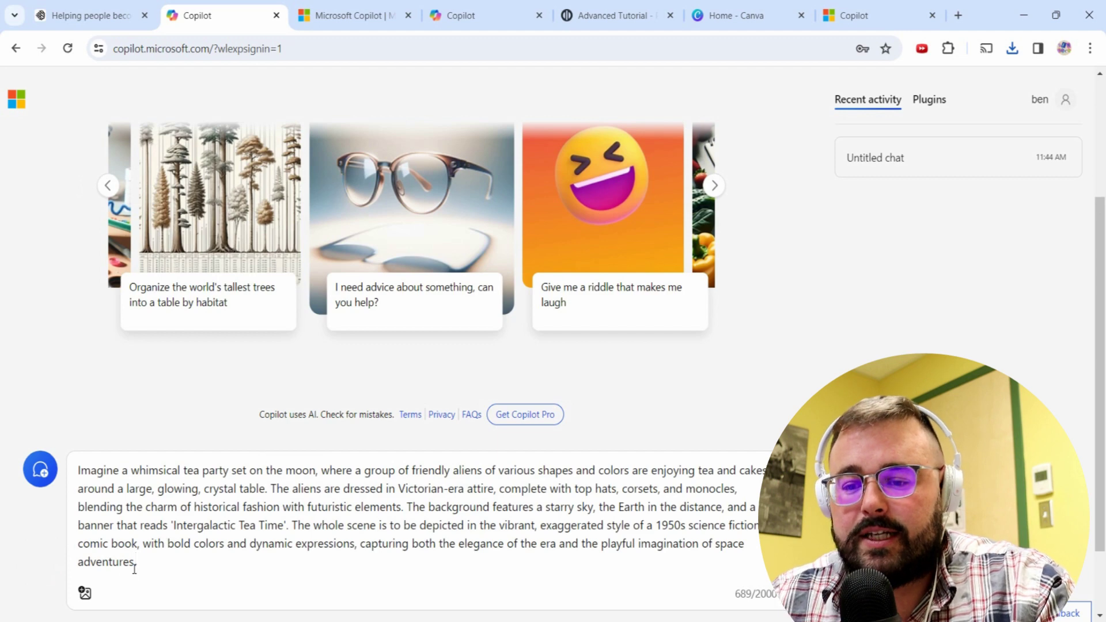
key("Return")
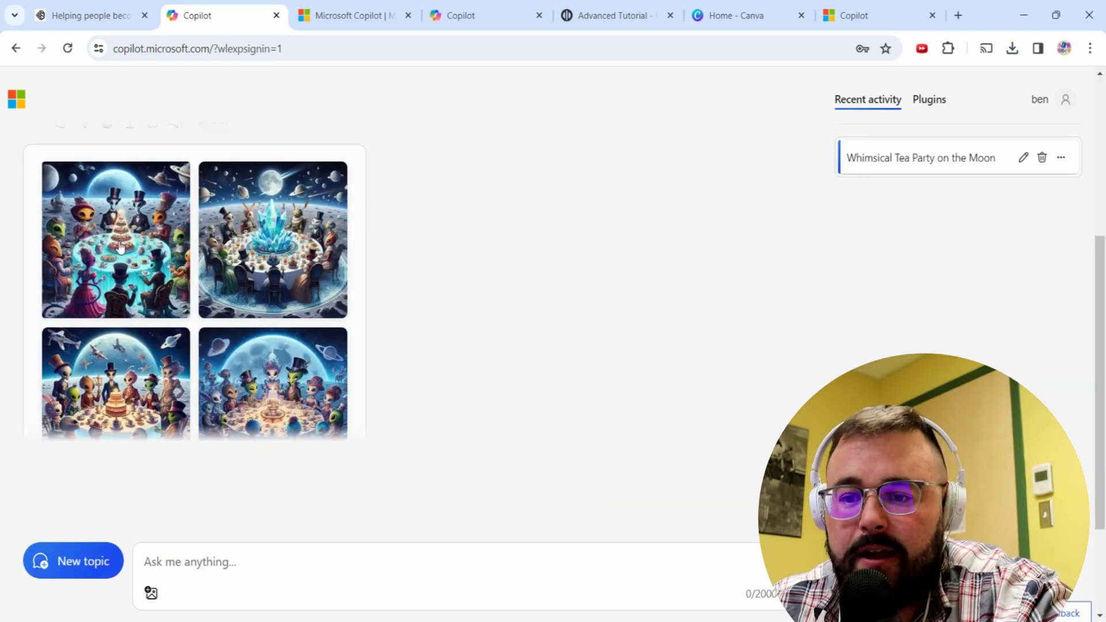
- Browse all four tea-party images in the Designer viewer, then return to the chat
left_click(118, 247)
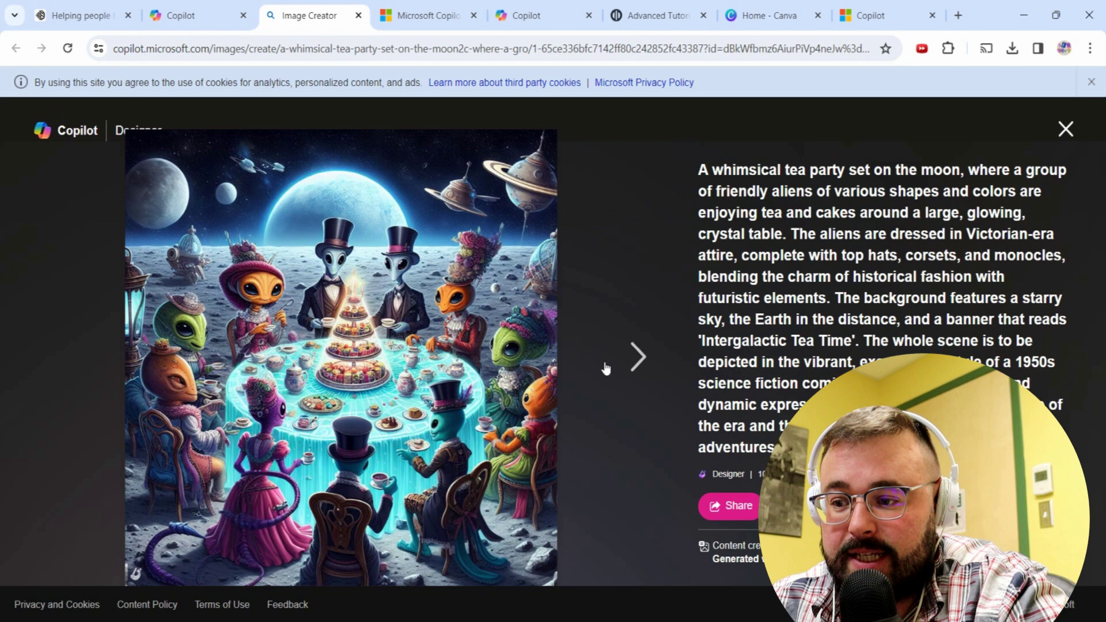
left_click(644, 366)
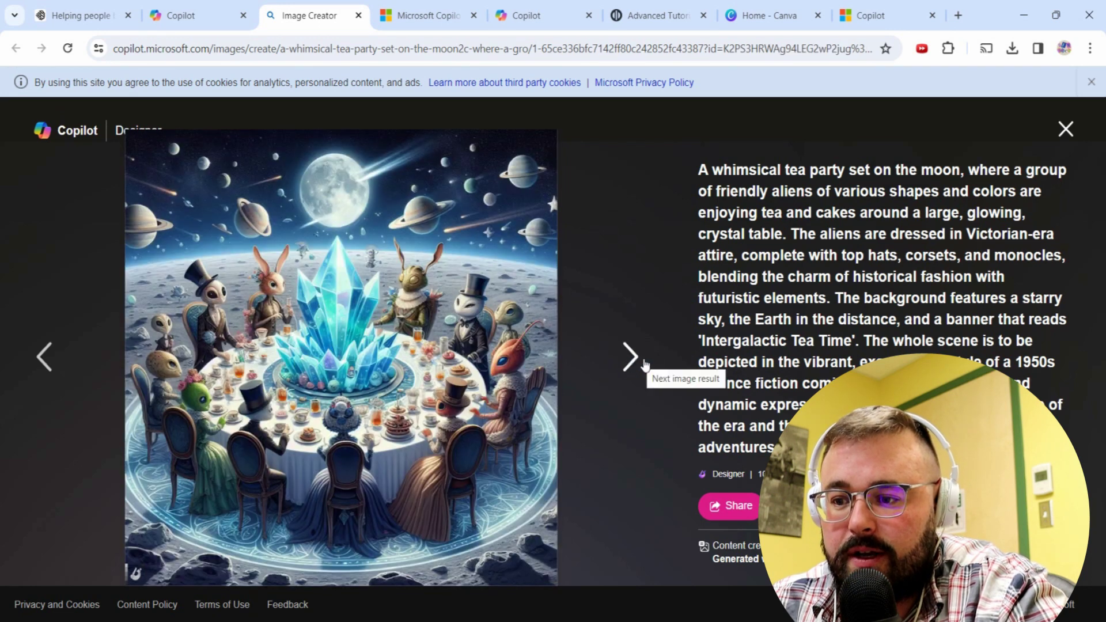
left_click(644, 365)
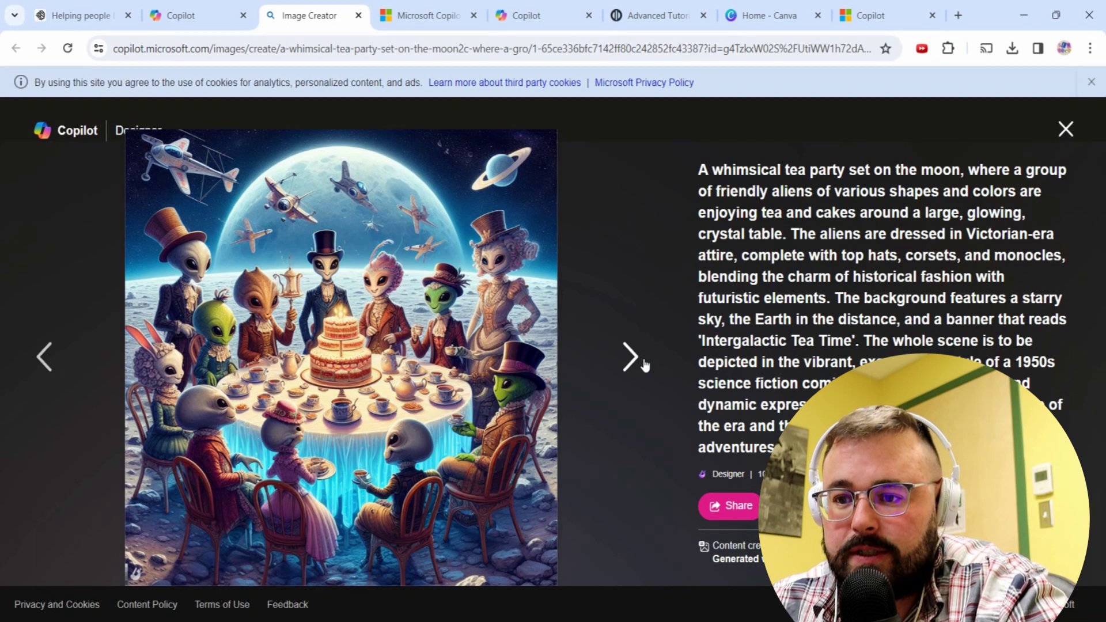
left_click(644, 365)
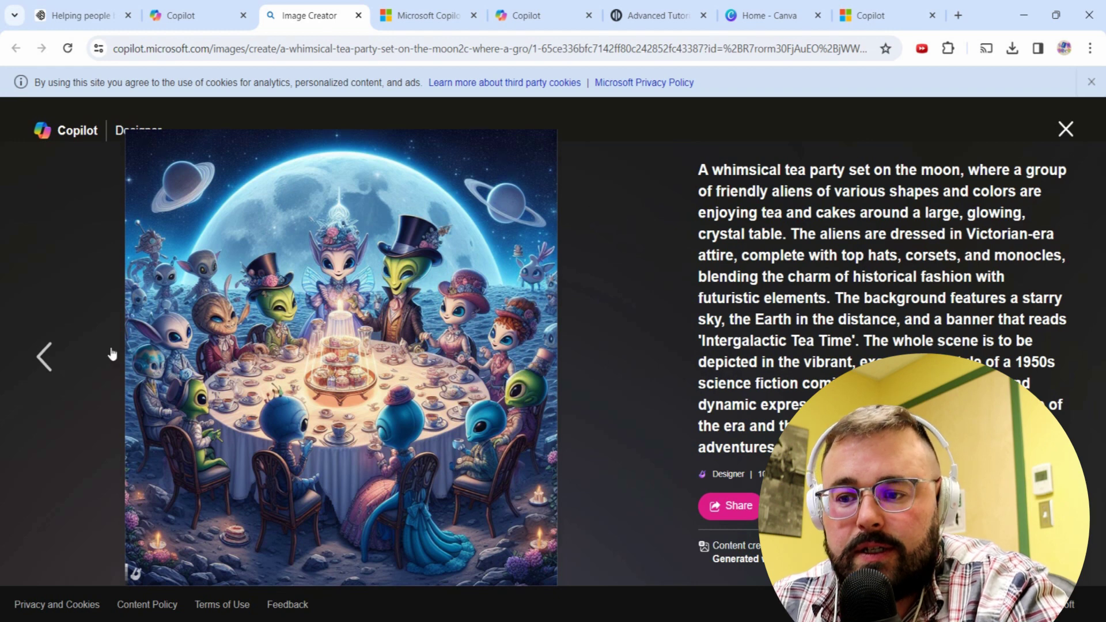
left_click(58, 362)
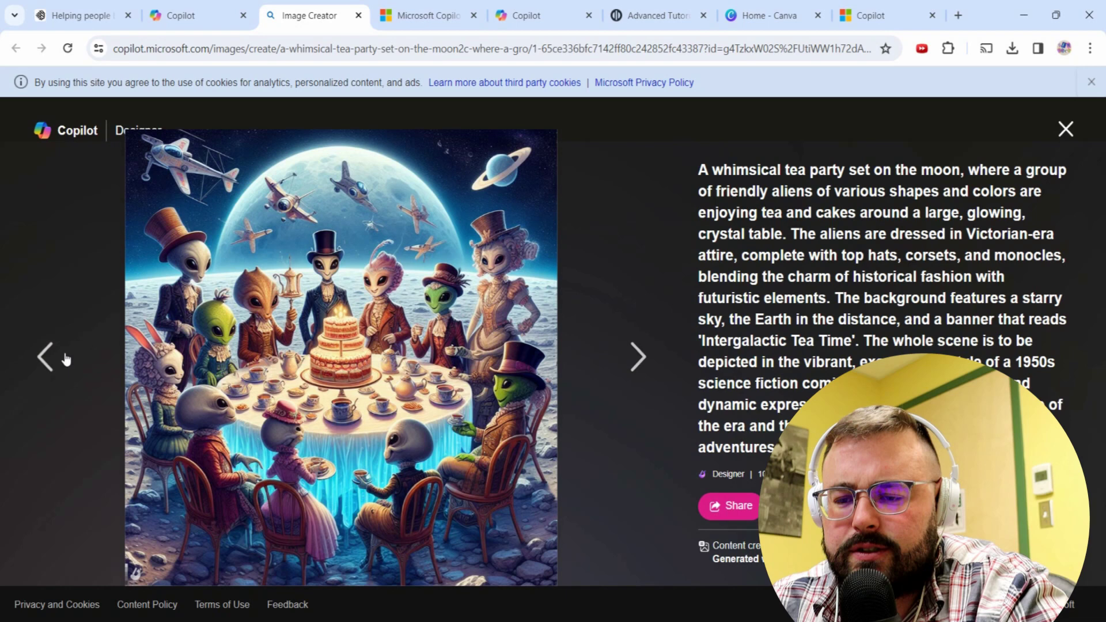
left_click(53, 365)
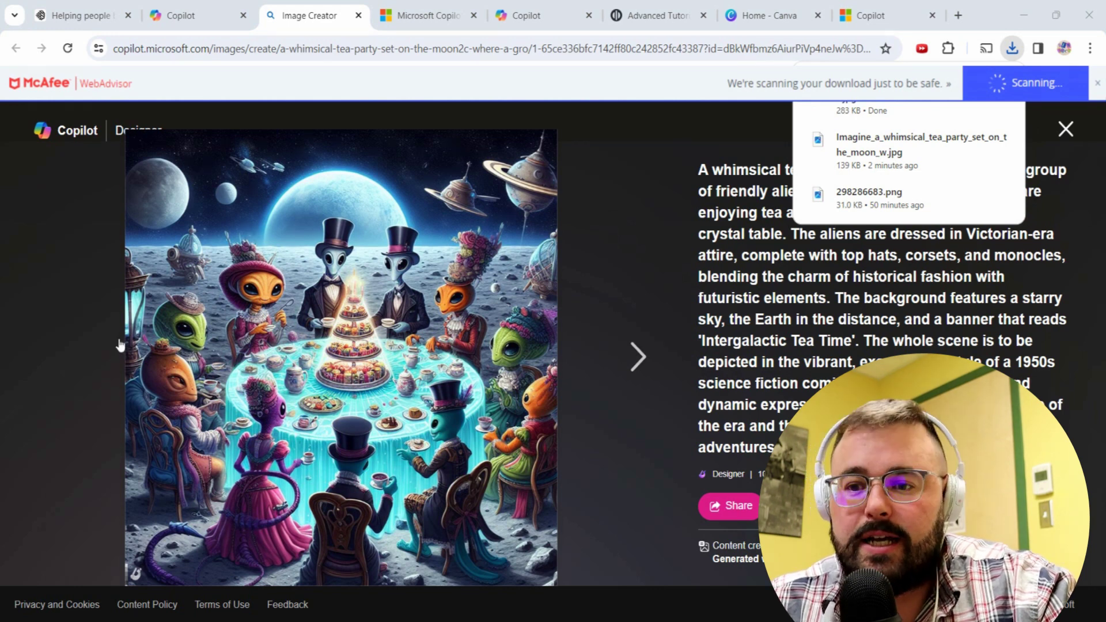
left_click(190, 16)
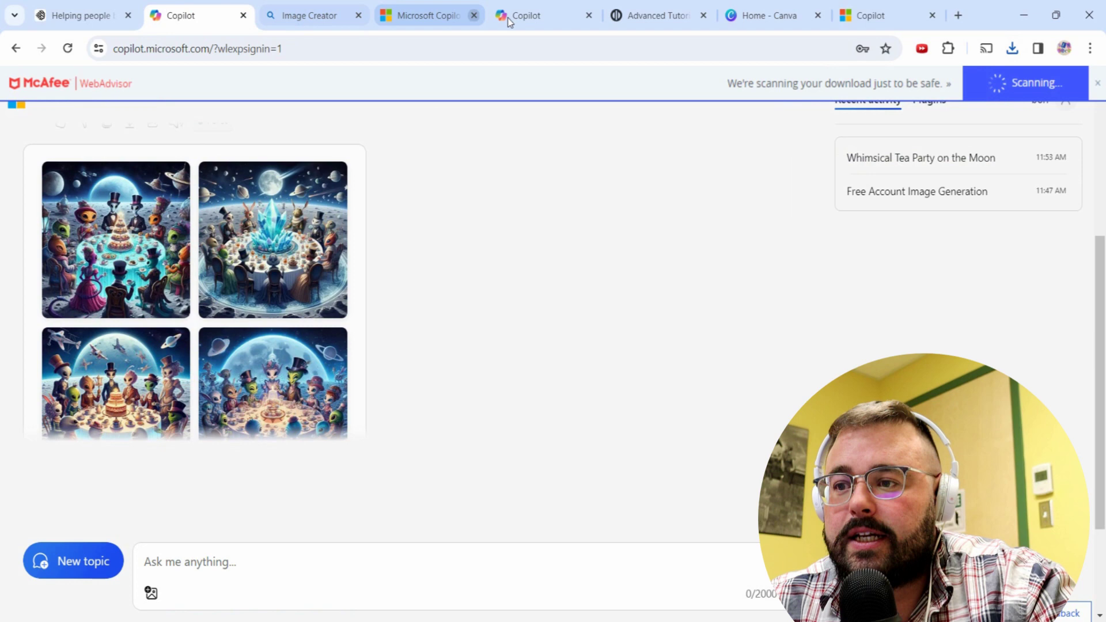
- Open the Advanced Tutorial canvas and switch the model to Stable Diffusion XL
left_click(645, 16)
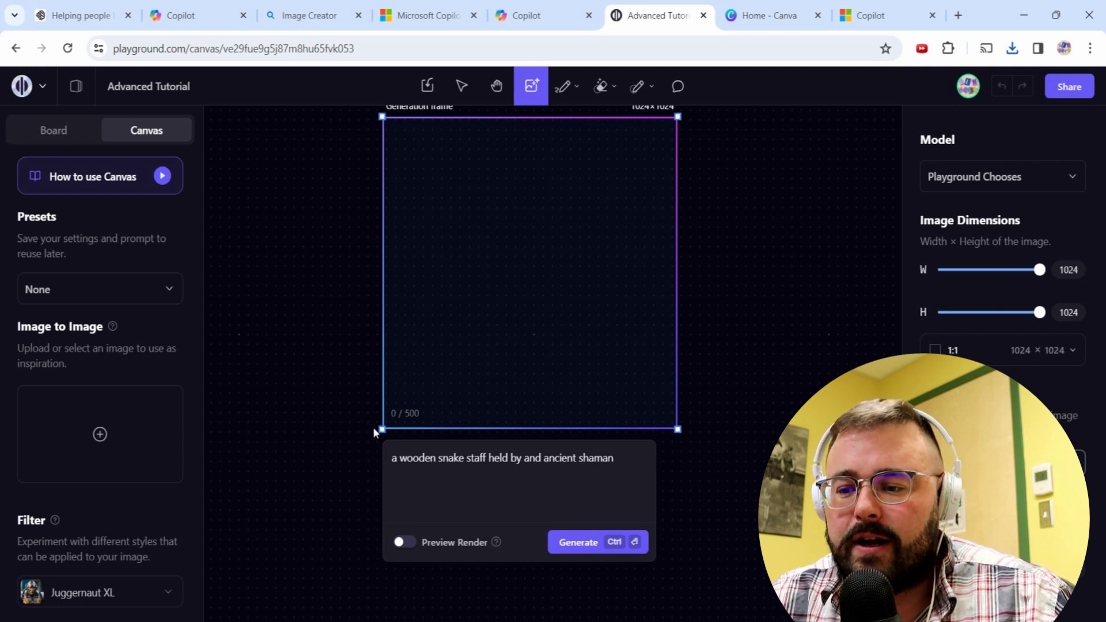
scroll(645, 423, "down", 2)
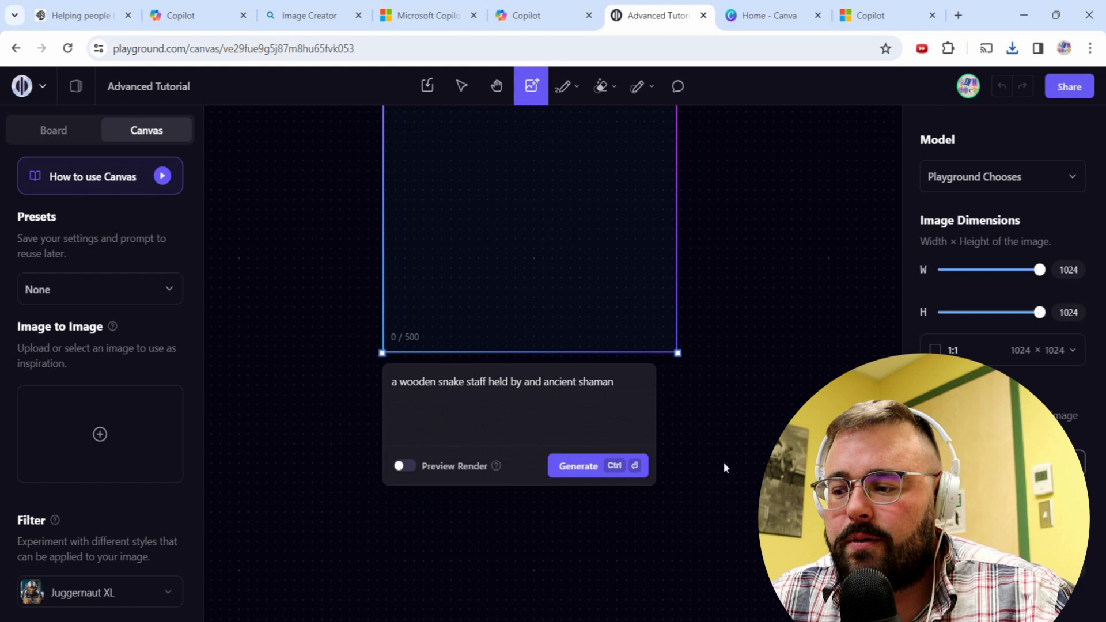
scroll(553, 383, "down", 5)
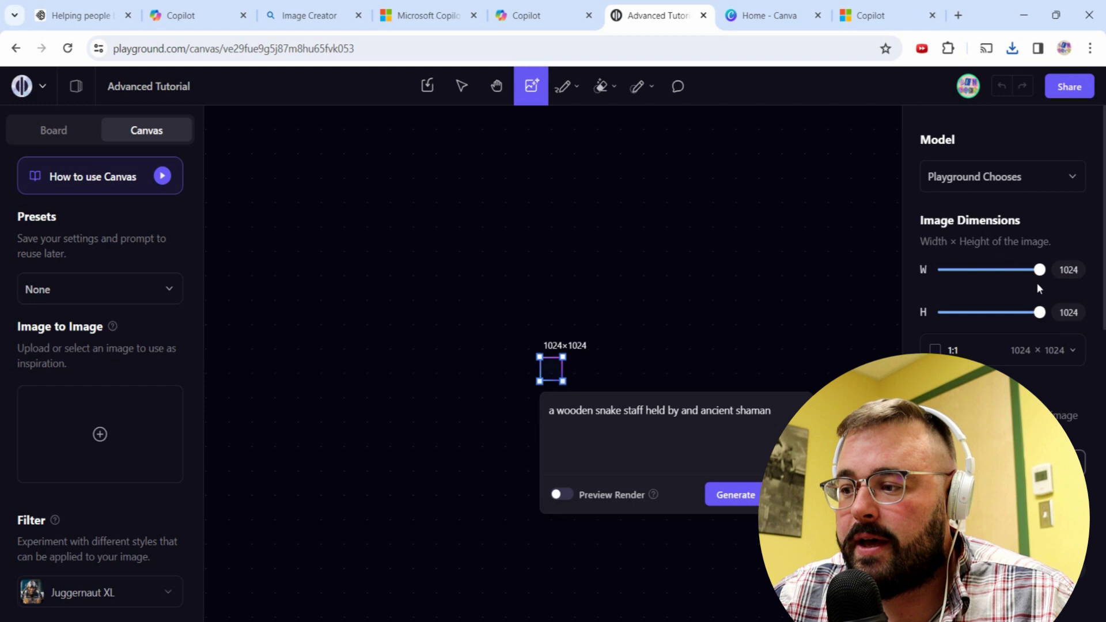
left_click(970, 189)
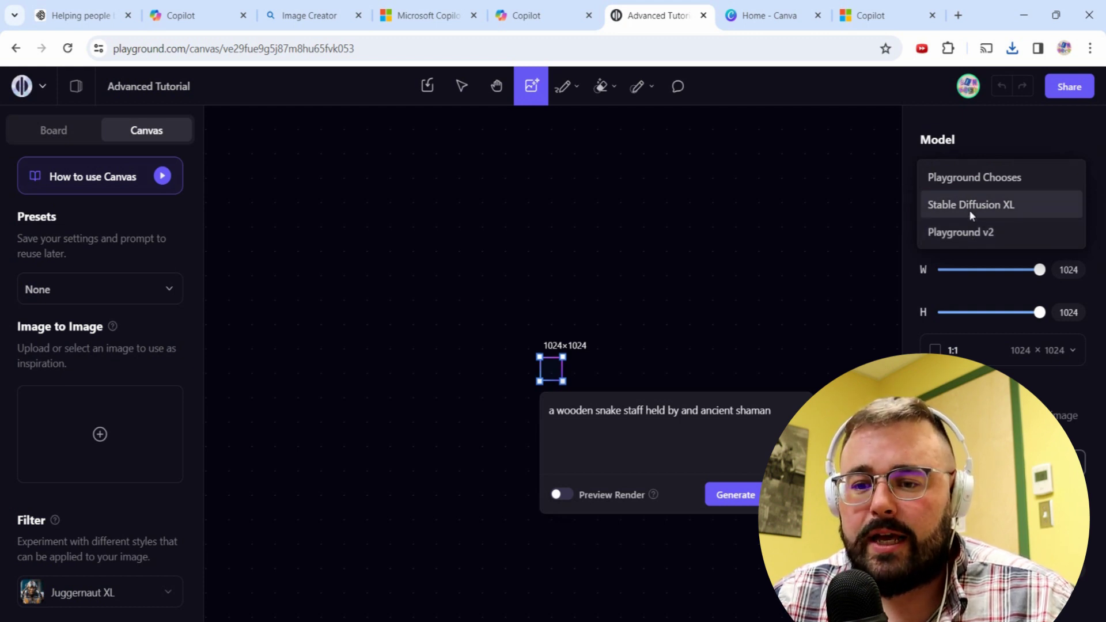
left_click(969, 210)
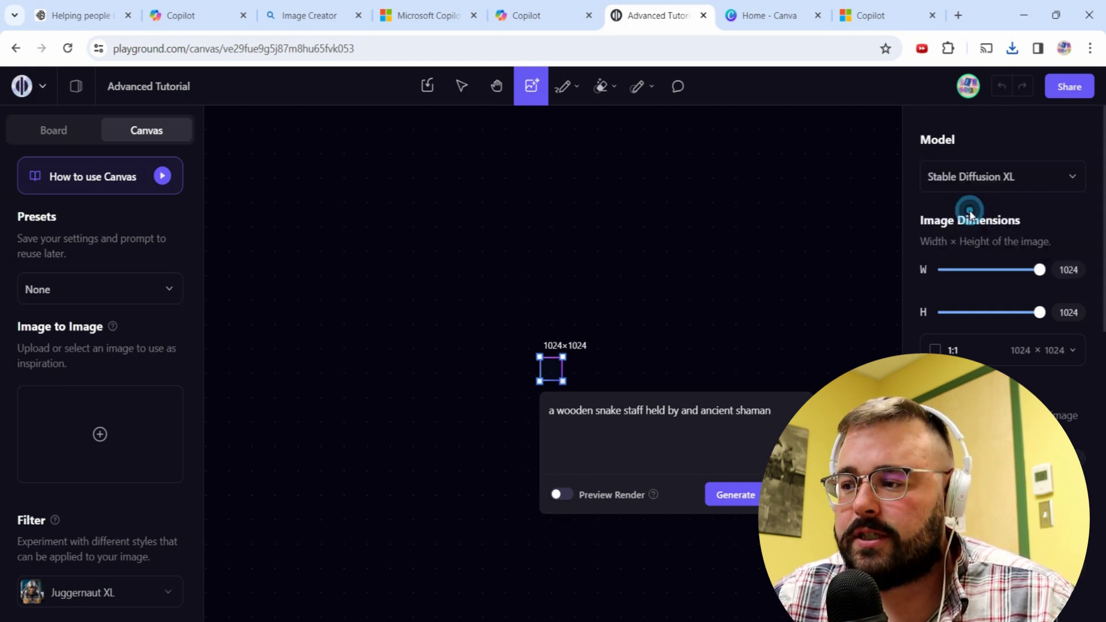
- Review the Presets list, Filter picker and exclude text, keeping the Juggernaut XL filter
left_click(80, 289)
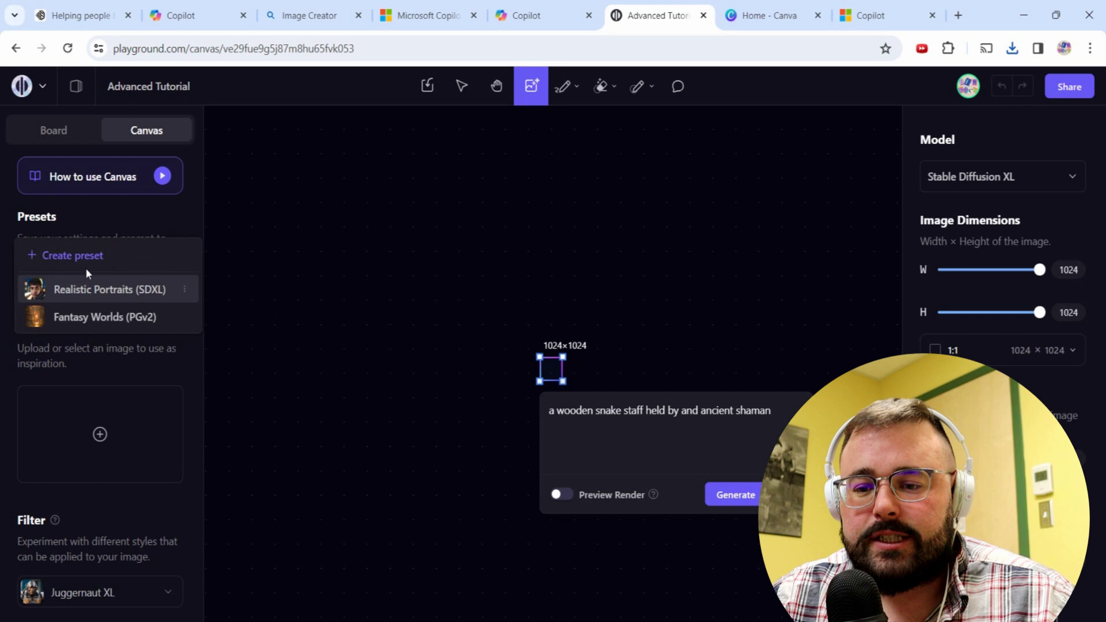
left_click(314, 421)
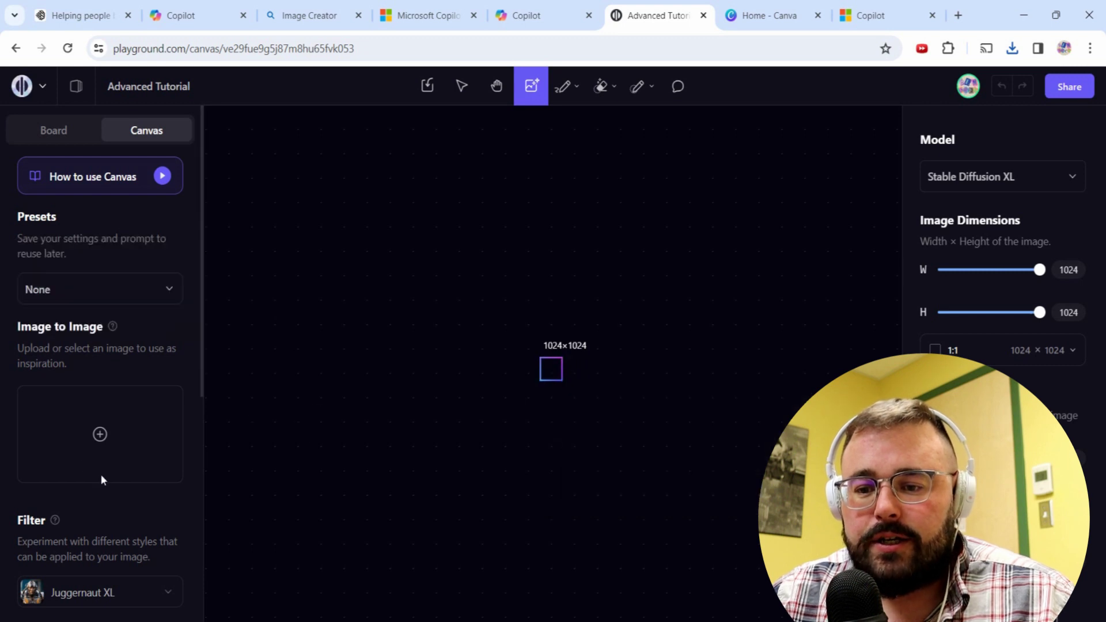
scroll(106, 426, "down", 4)
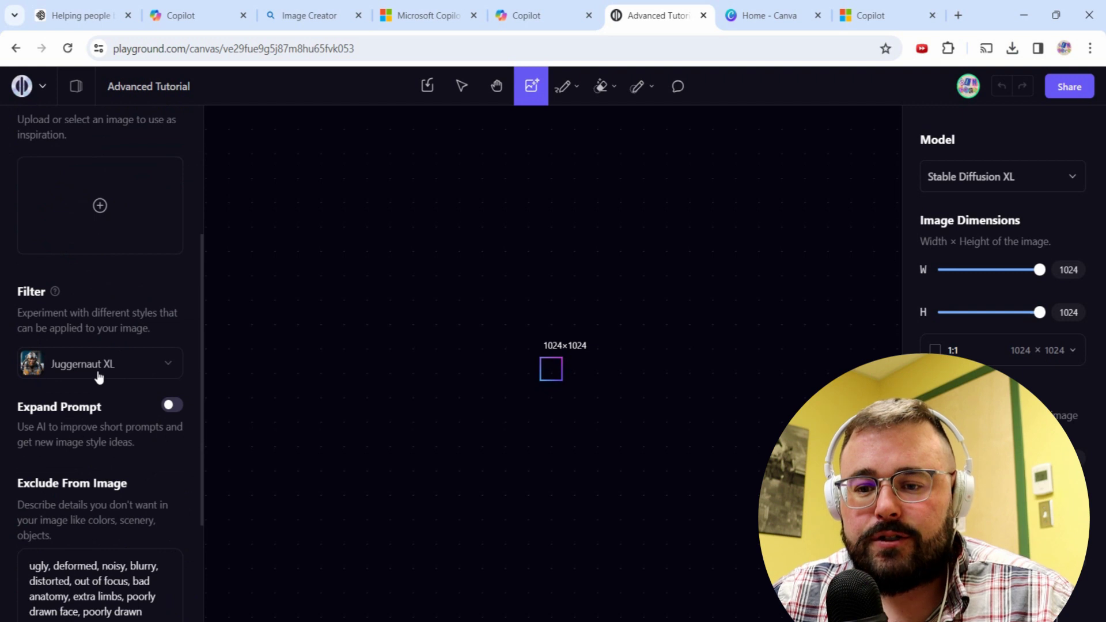
left_click(128, 371)
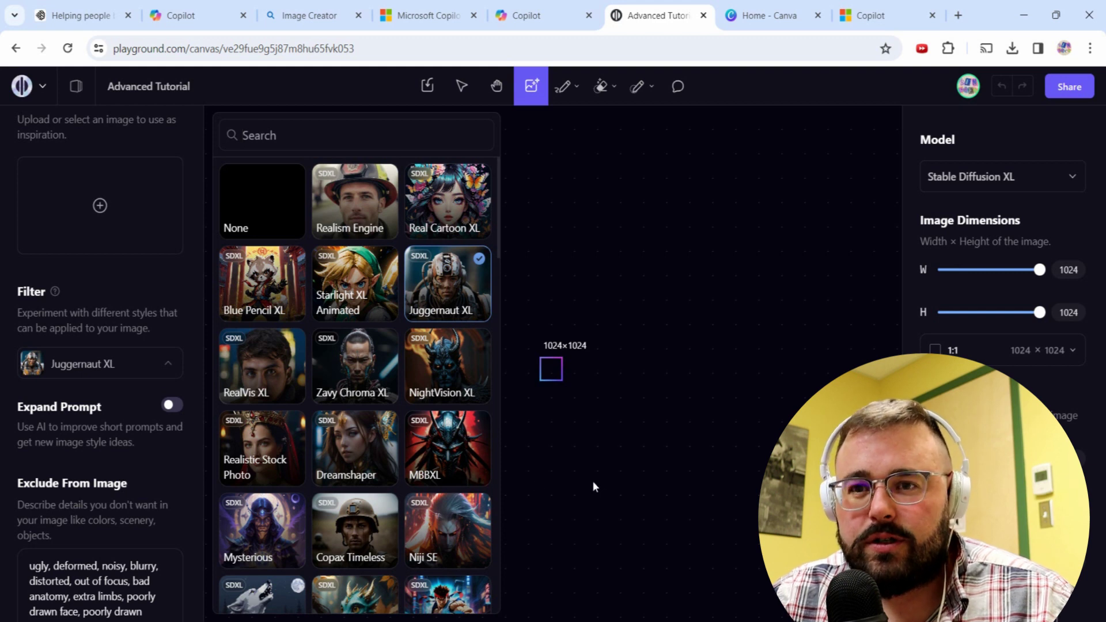
scroll(118, 466, "down", 3)
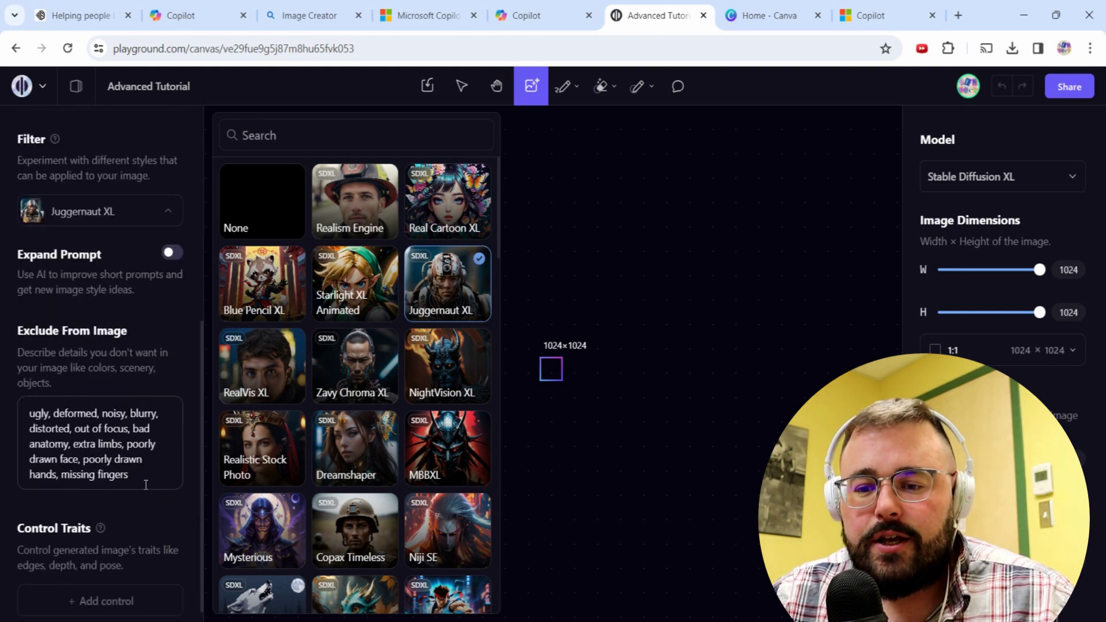
left_click_drag(146, 485, 2, 405)
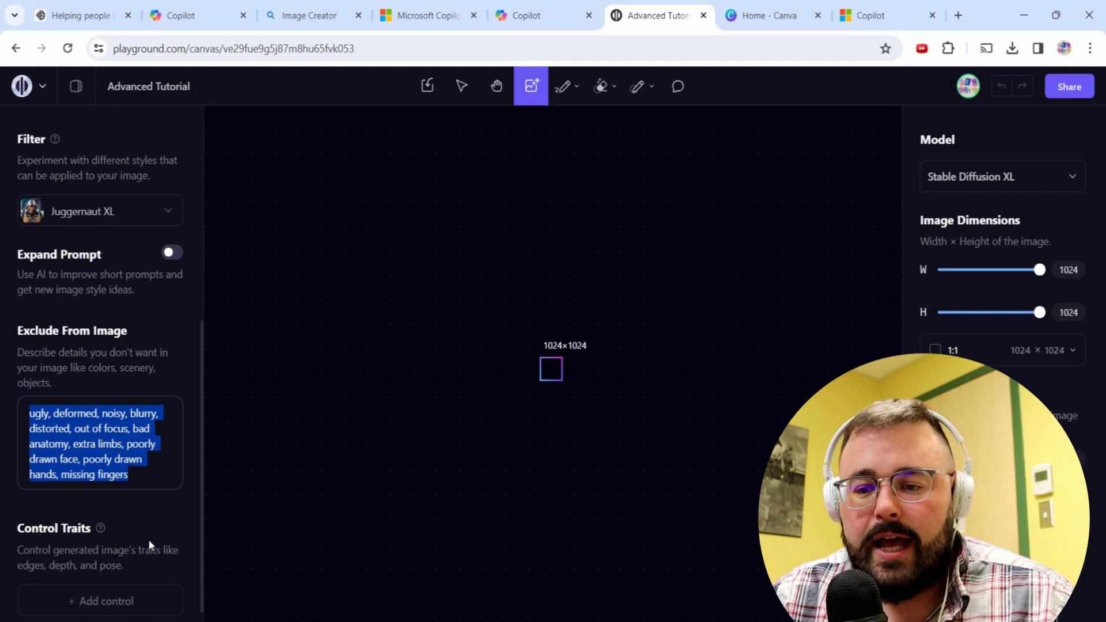
scroll(147, 545, "down", 1)
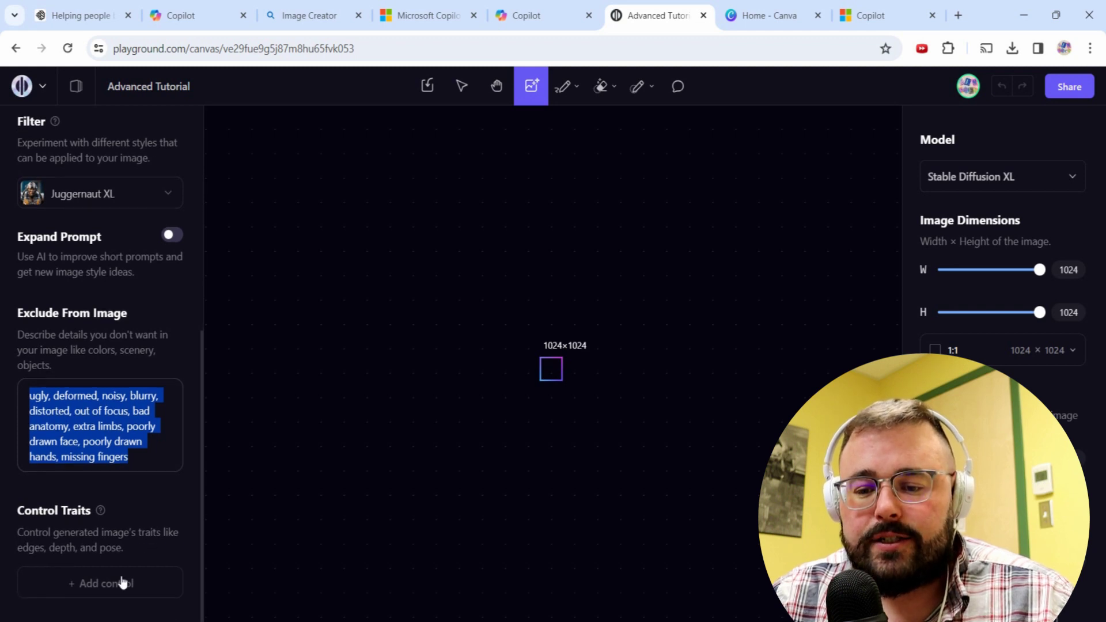
- Replace the shaman prompt with the 1950s comic-style alien tea-party prompt and generate
left_click(554, 383)
scroll(553, 383, "up", 8)
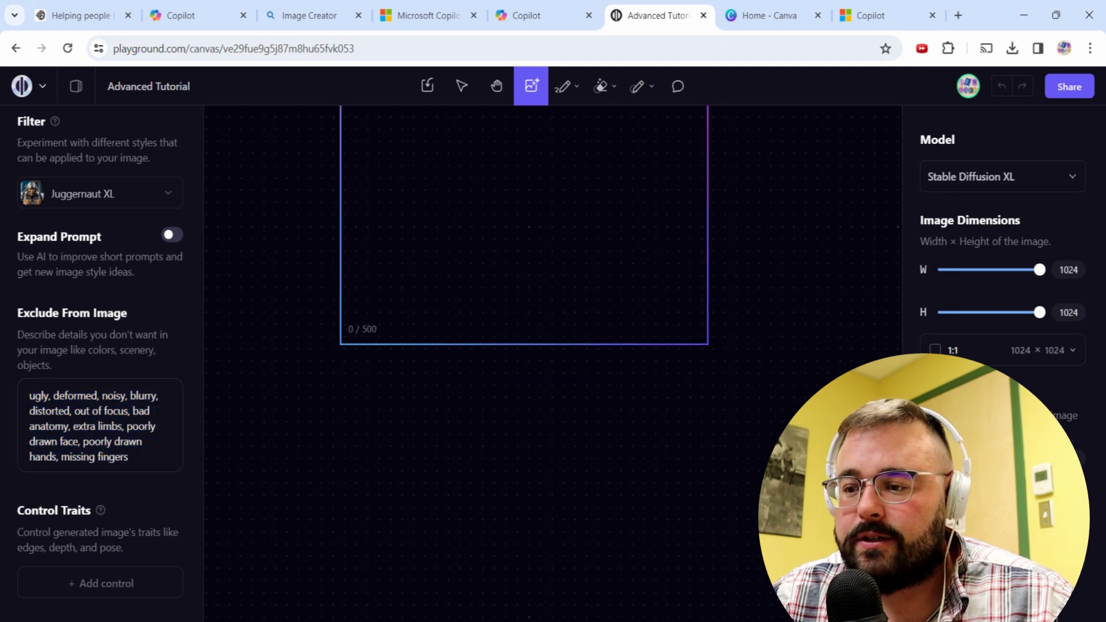
scroll(751, 420, "up", 5)
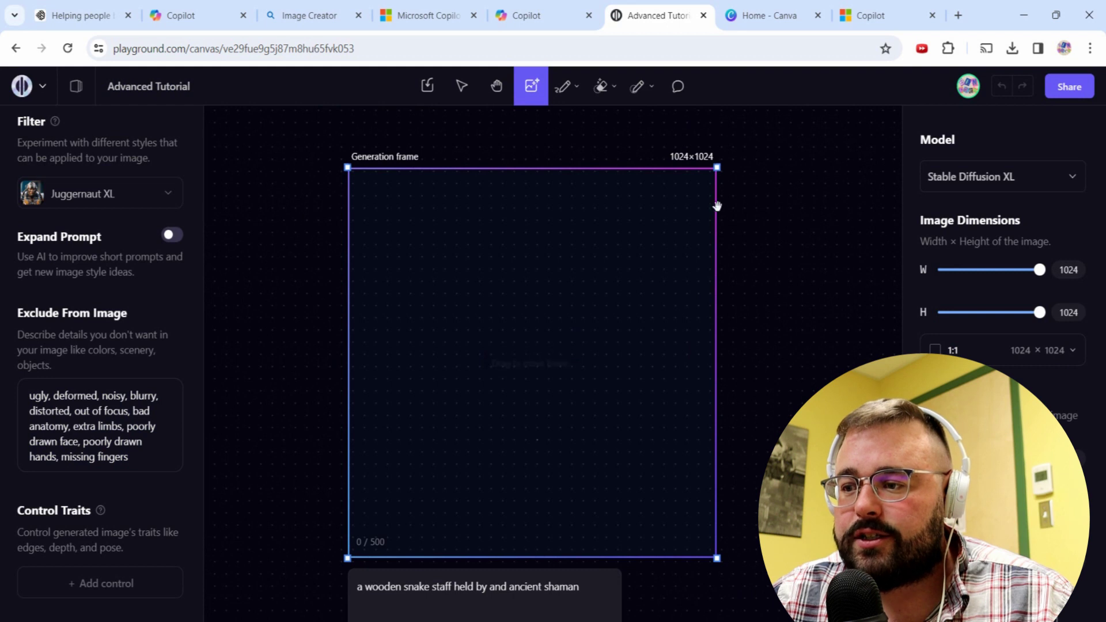
left_click_drag(718, 167, 845, 142)
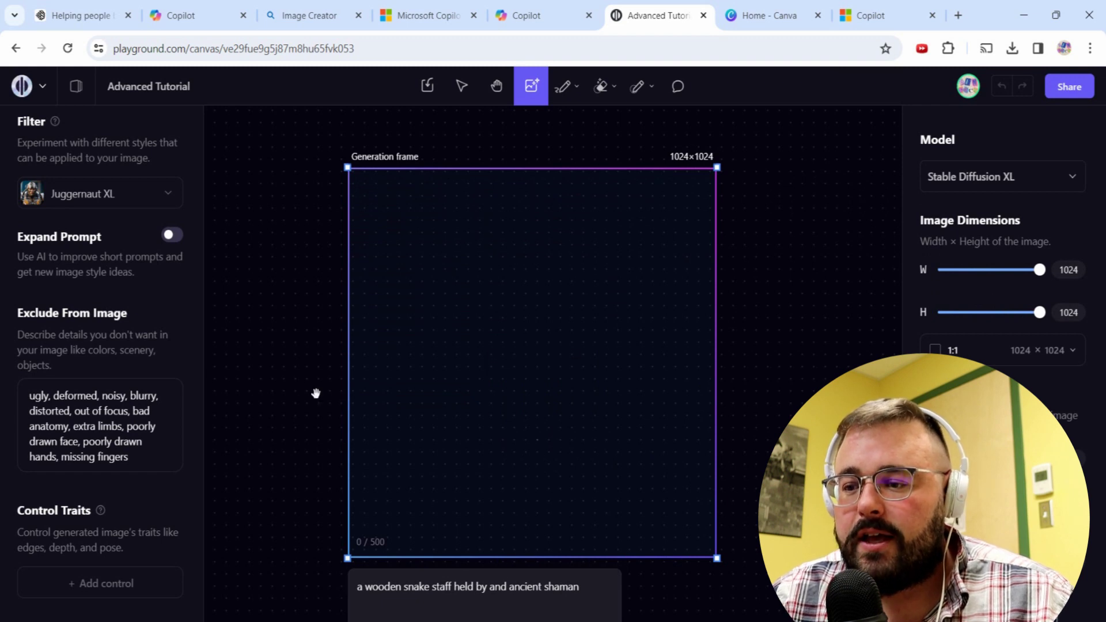
left_click(465, 589)
left_click(588, 589)
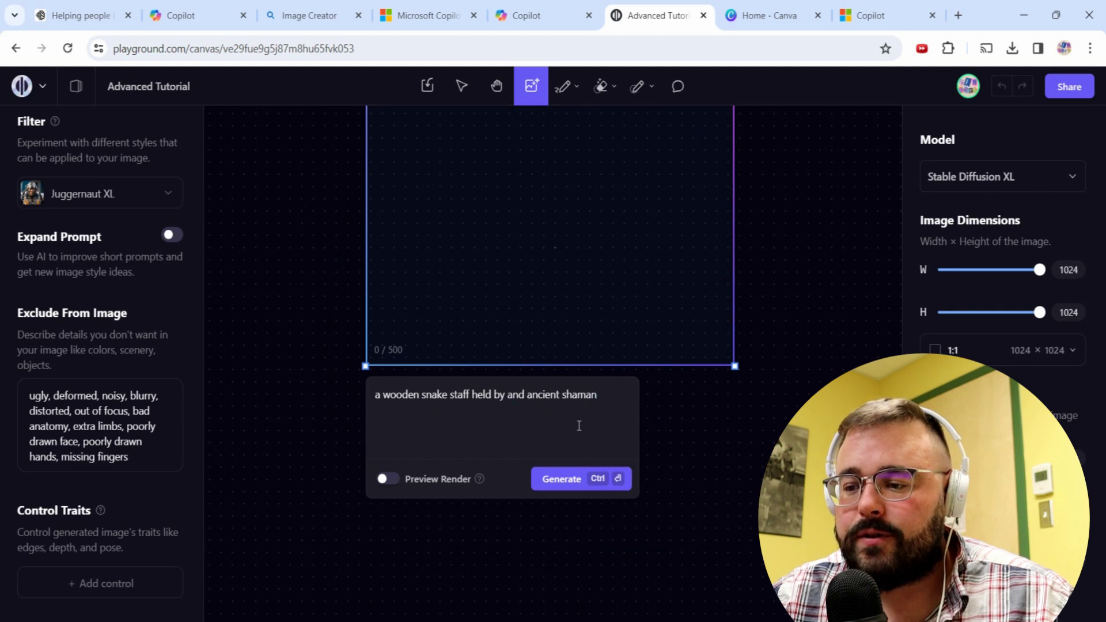
left_click_drag(608, 396, 378, 399)
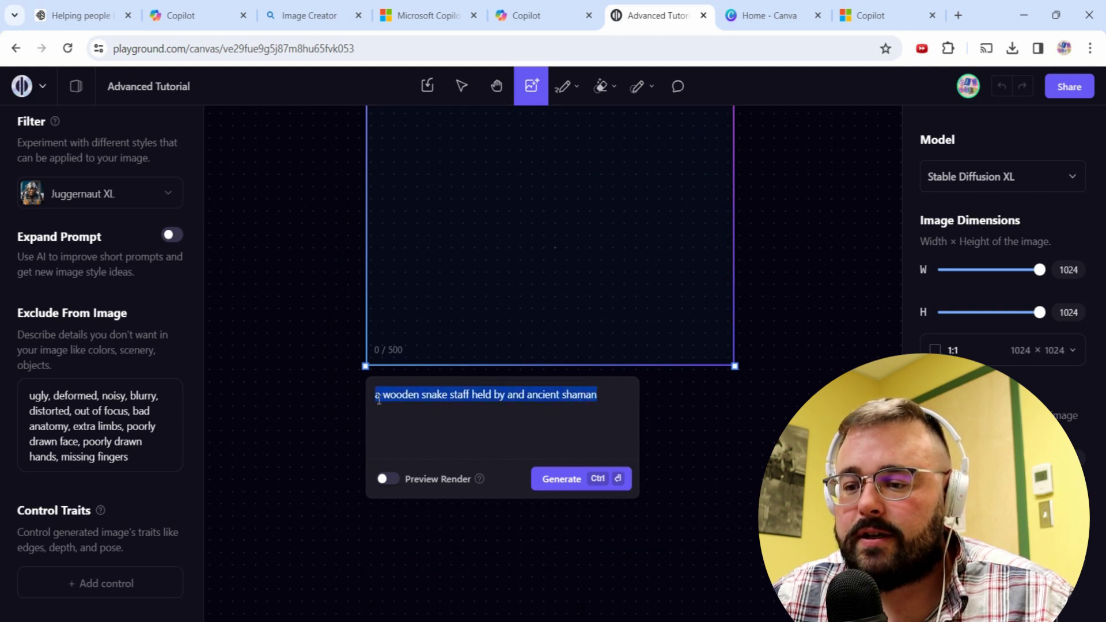
key("ctrl+v")
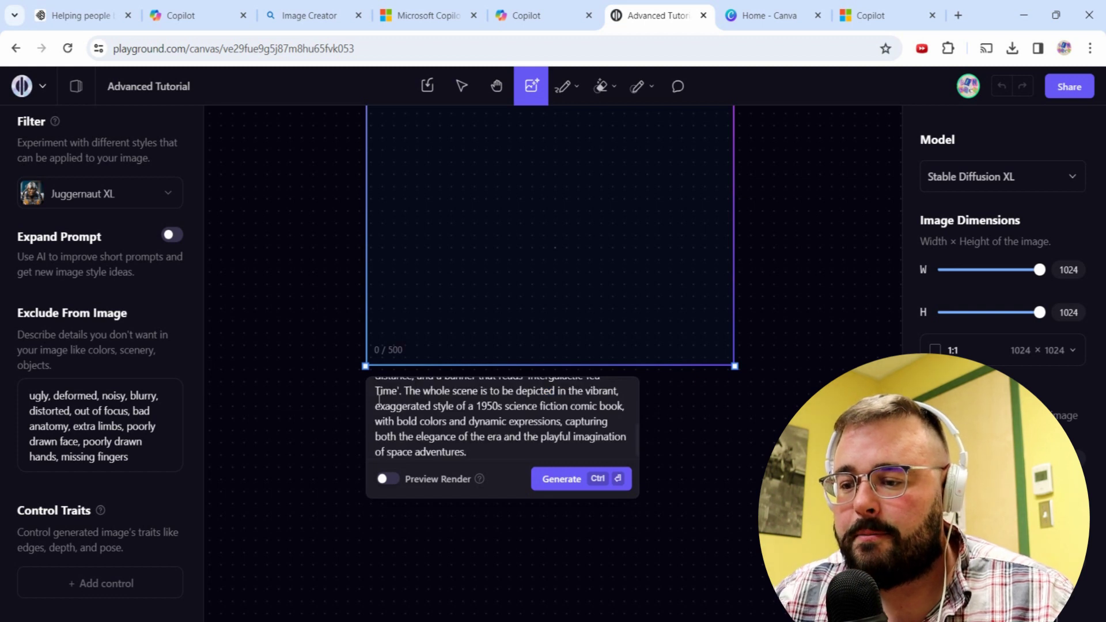
left_click(555, 484)
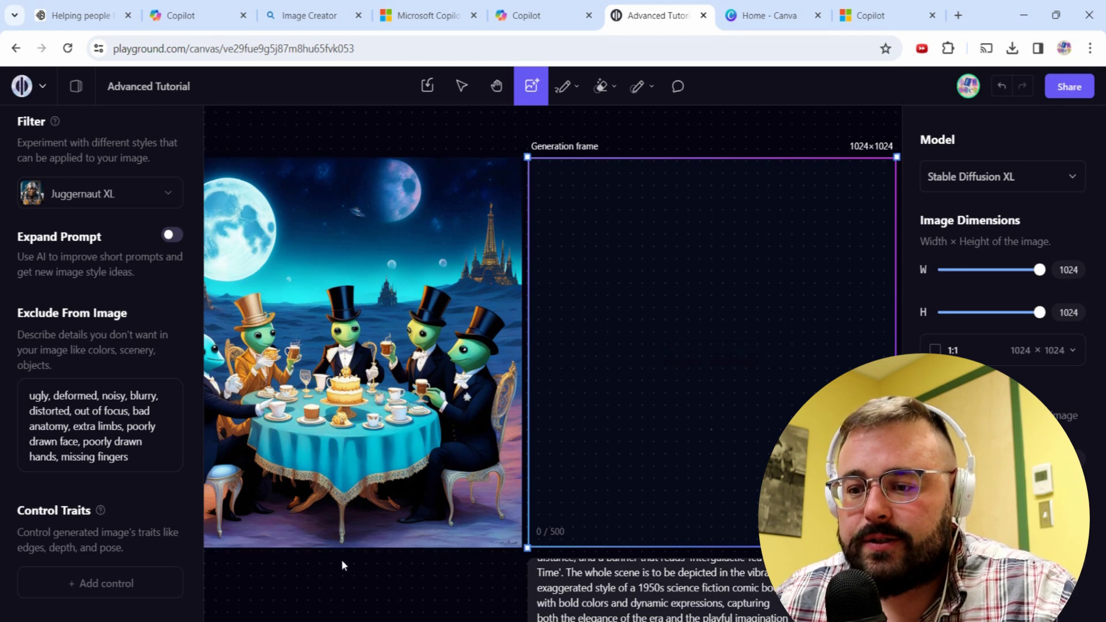
- Select the tea-party image and brush a mask over the middle alien's face
scroll(346, 564, "down", 1)
scroll(418, 548, "left", 3)
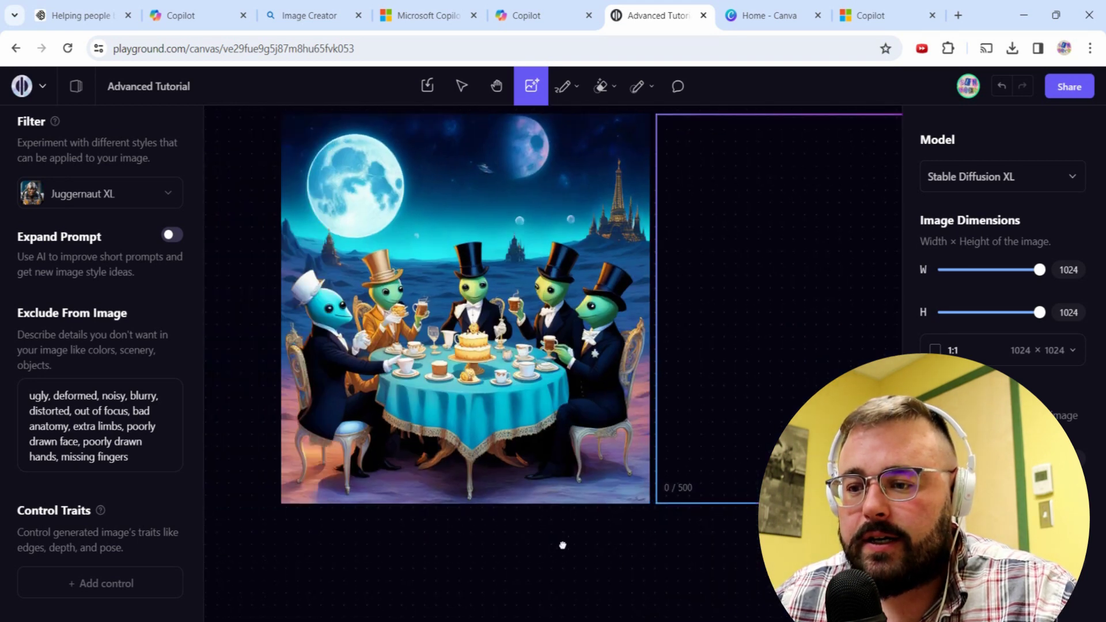
left_click(470, 370)
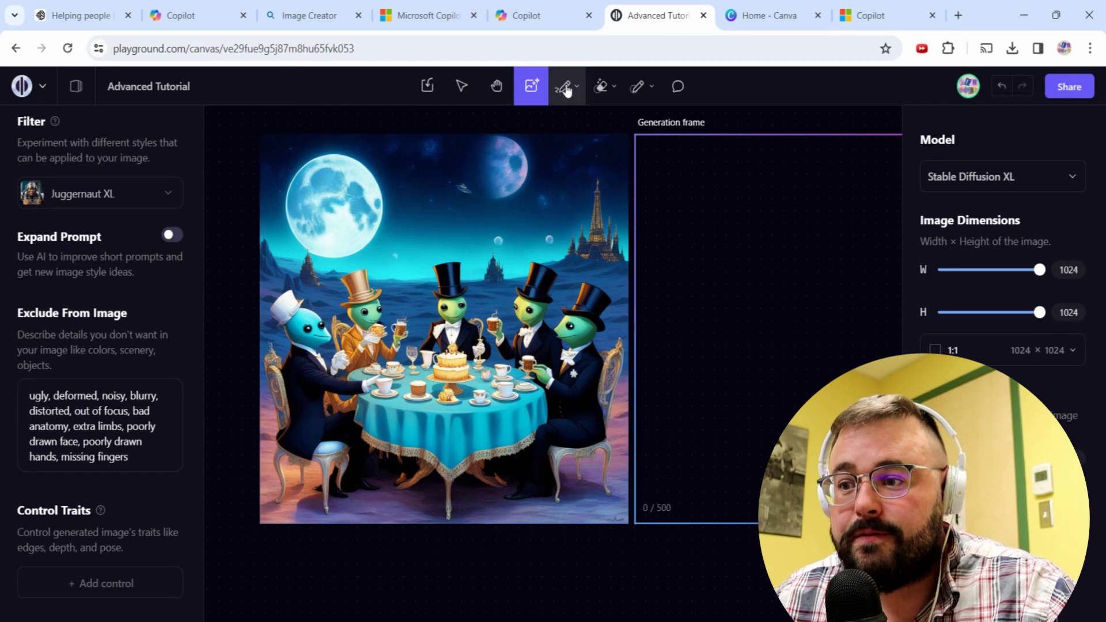
left_click(601, 88)
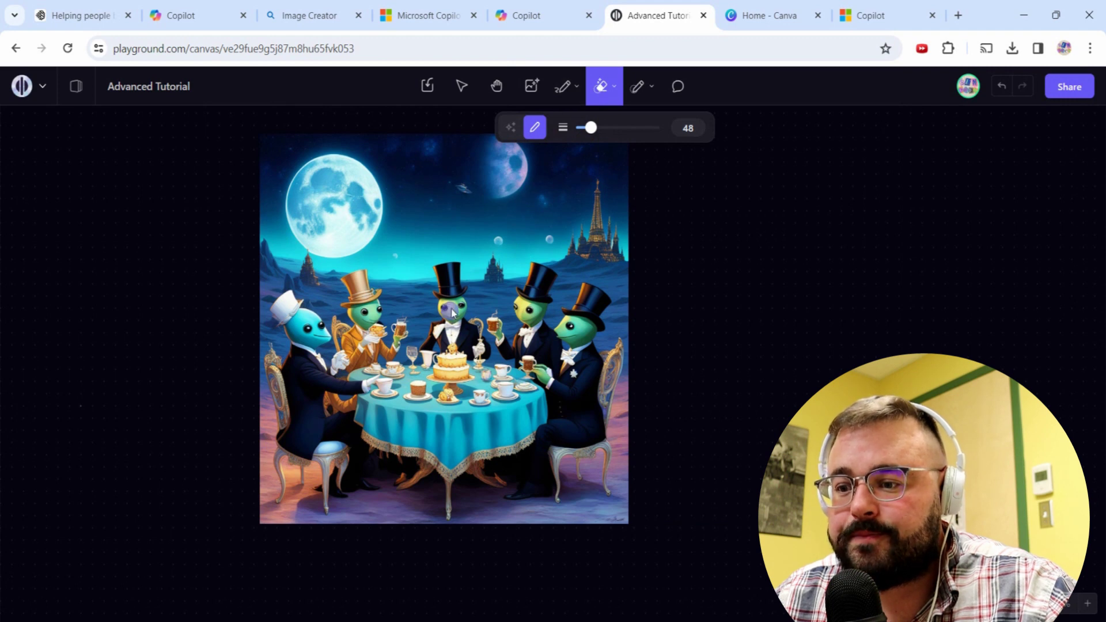
mouse_move(452, 313)
left_mouse_down()
mouse_move(458, 306)
mouse_move(440, 307)
left_mouse_up()
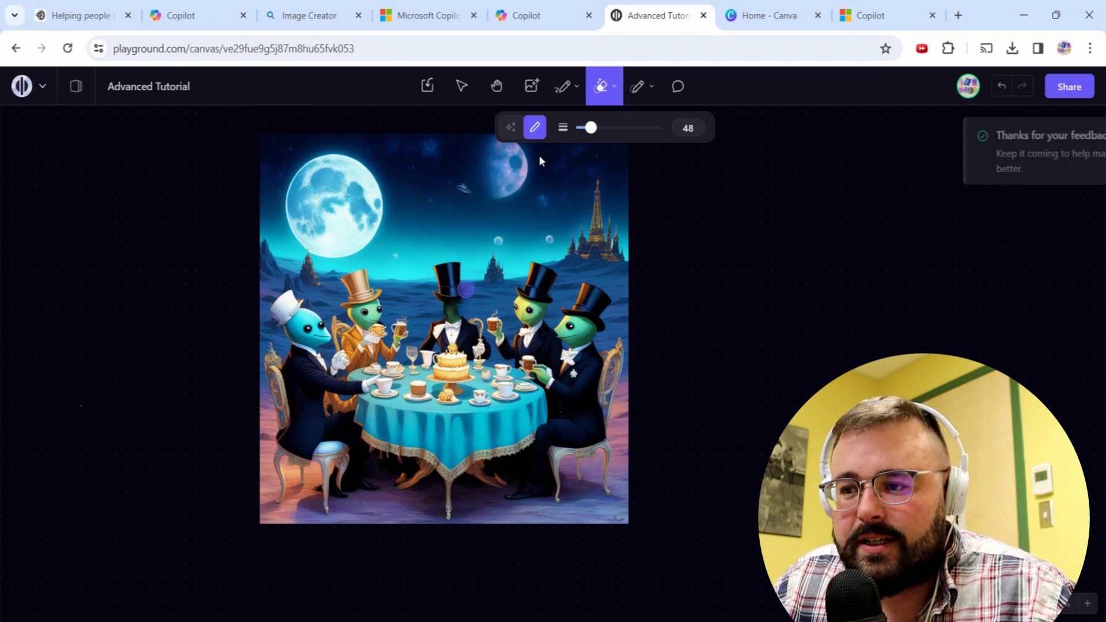
- Switch to the Inpaint tool and mask the middle alien's face
left_click(575, 91)
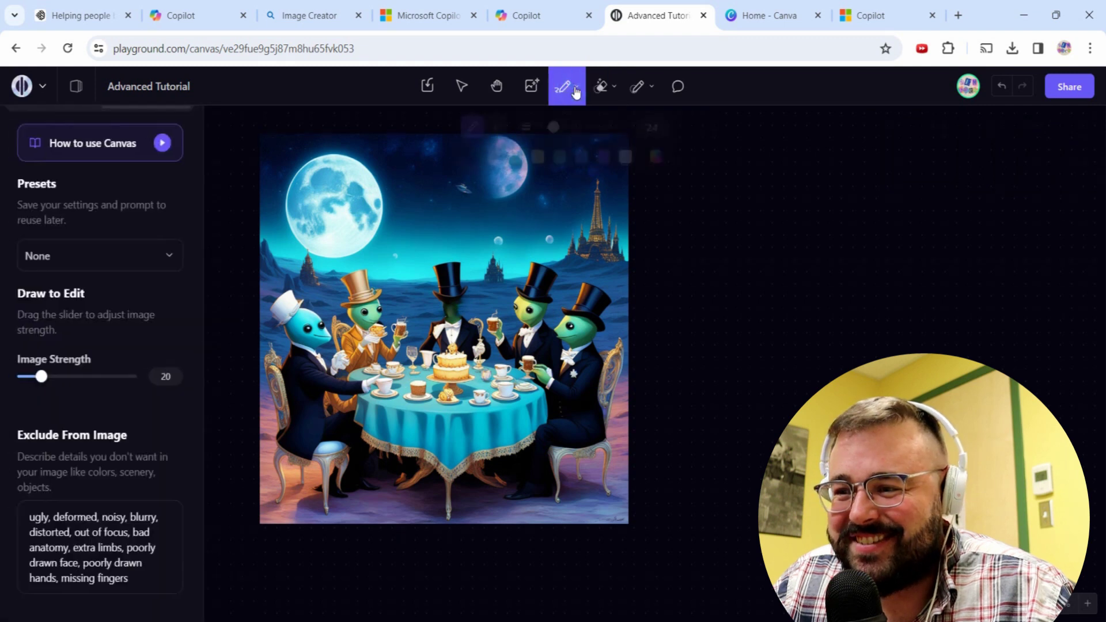
left_click(638, 86)
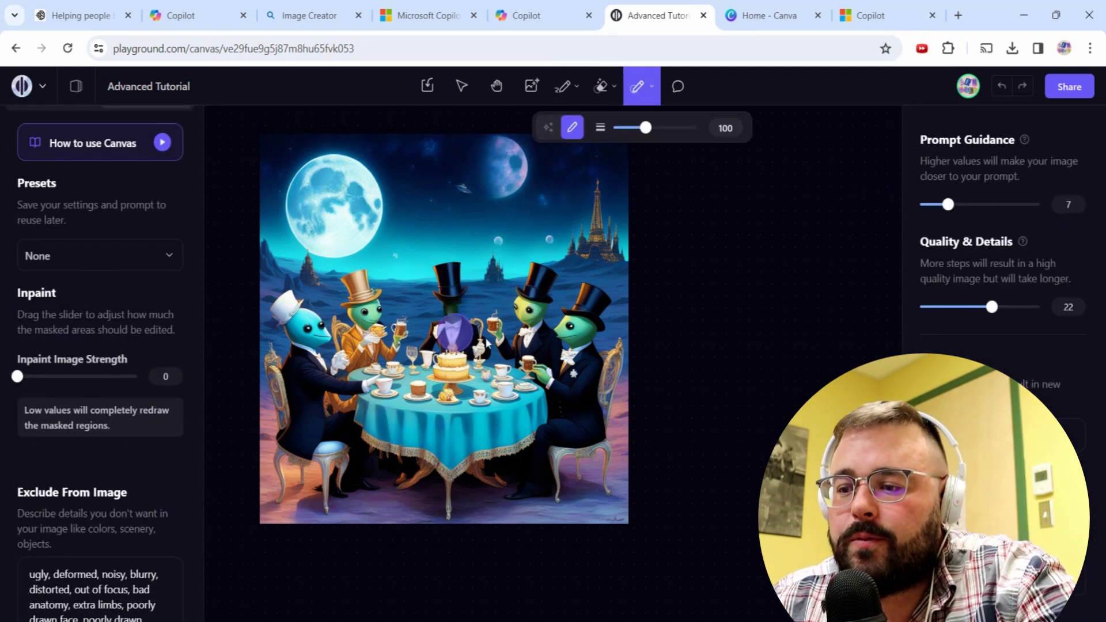
left_click(451, 304)
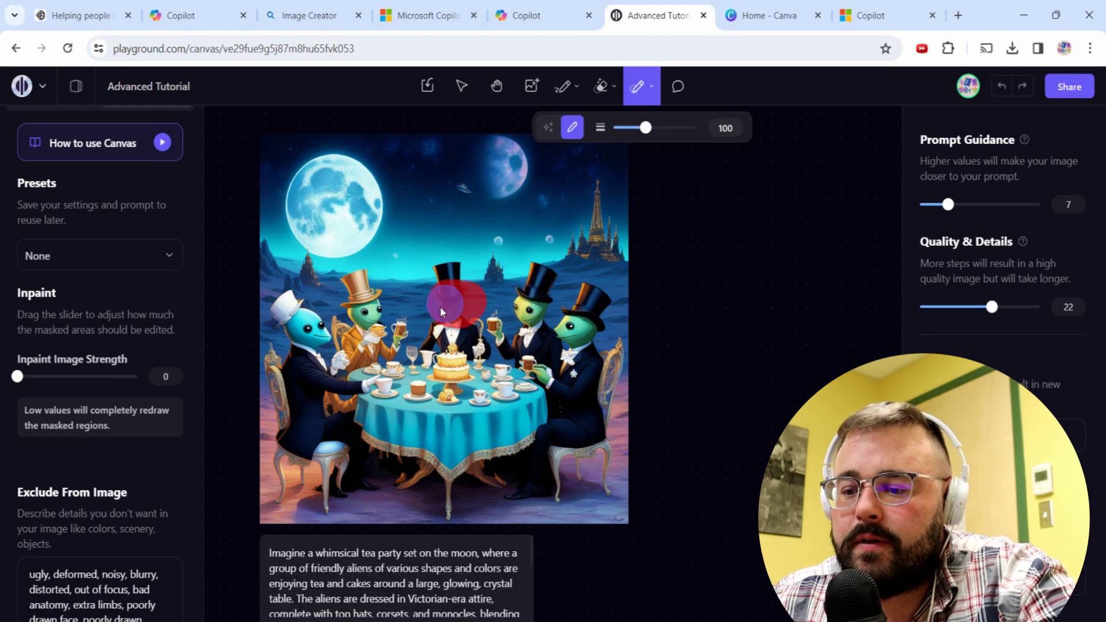
scroll(495, 461, "down", 1)
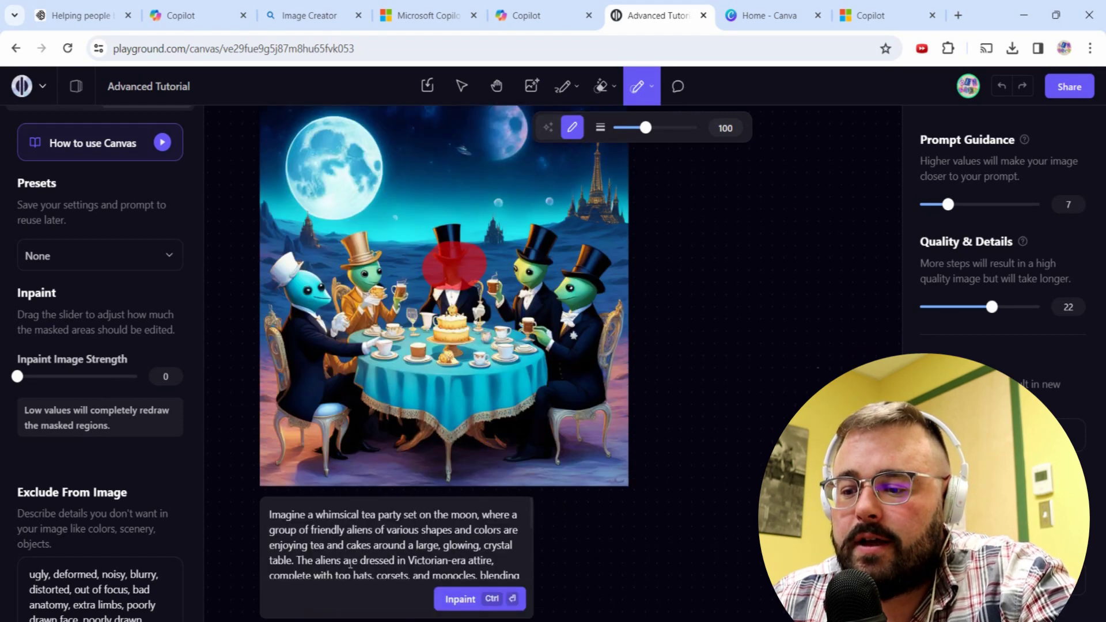
- Inpaint the masked face with the prompt 'a green scary alien head'
left_click_drag(270, 519, 472, 583)
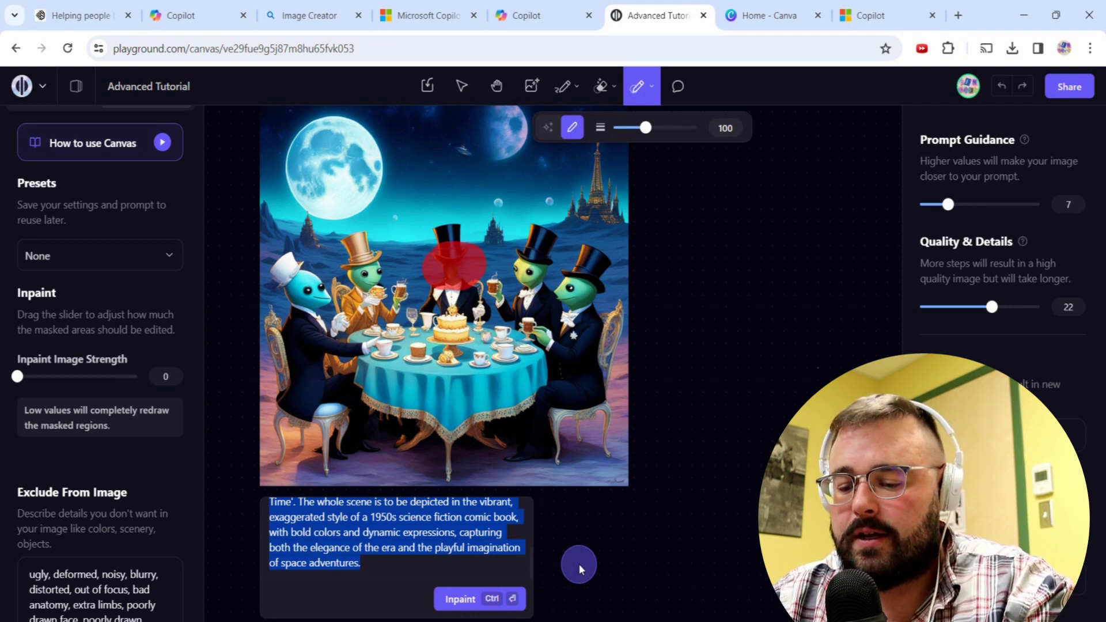
type("a green scary alian")
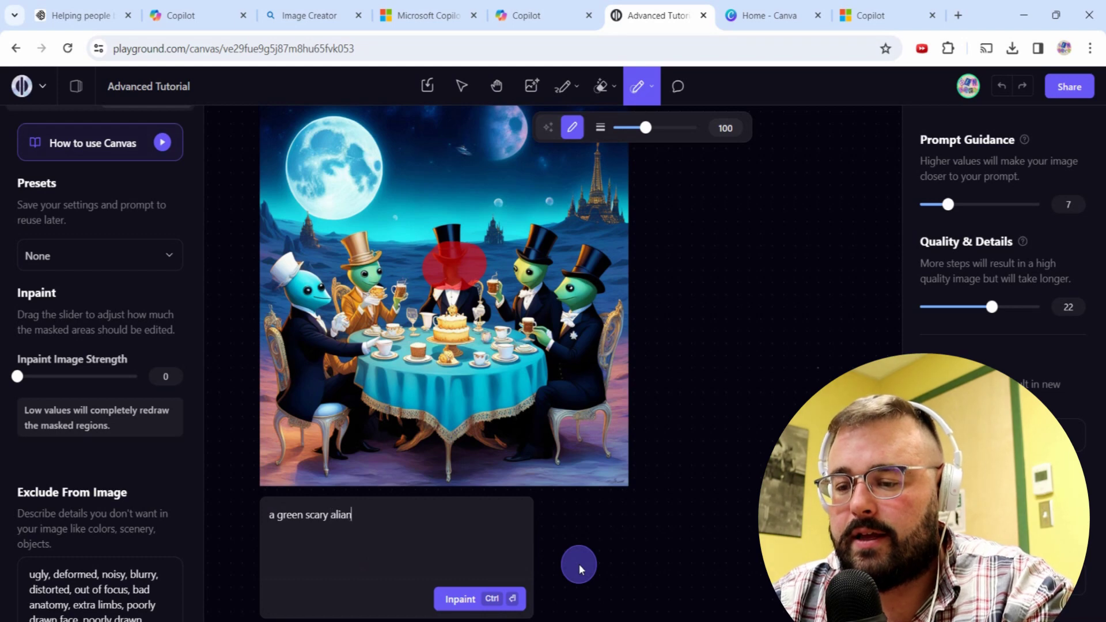
key("BackSpace")
key("BackSpace")
type("en ")
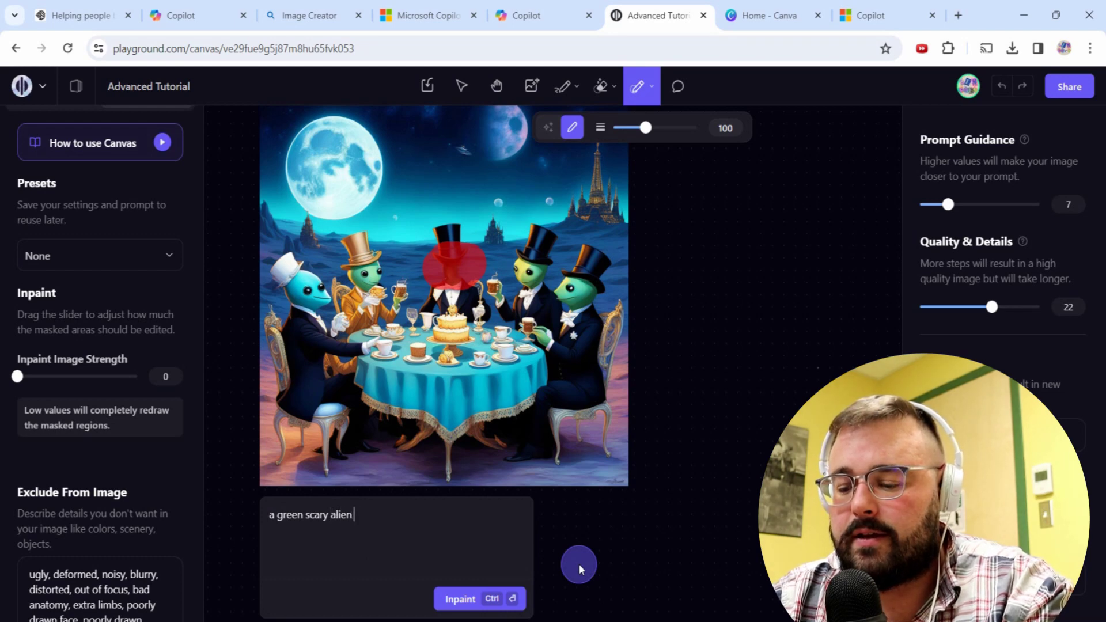
type("head")
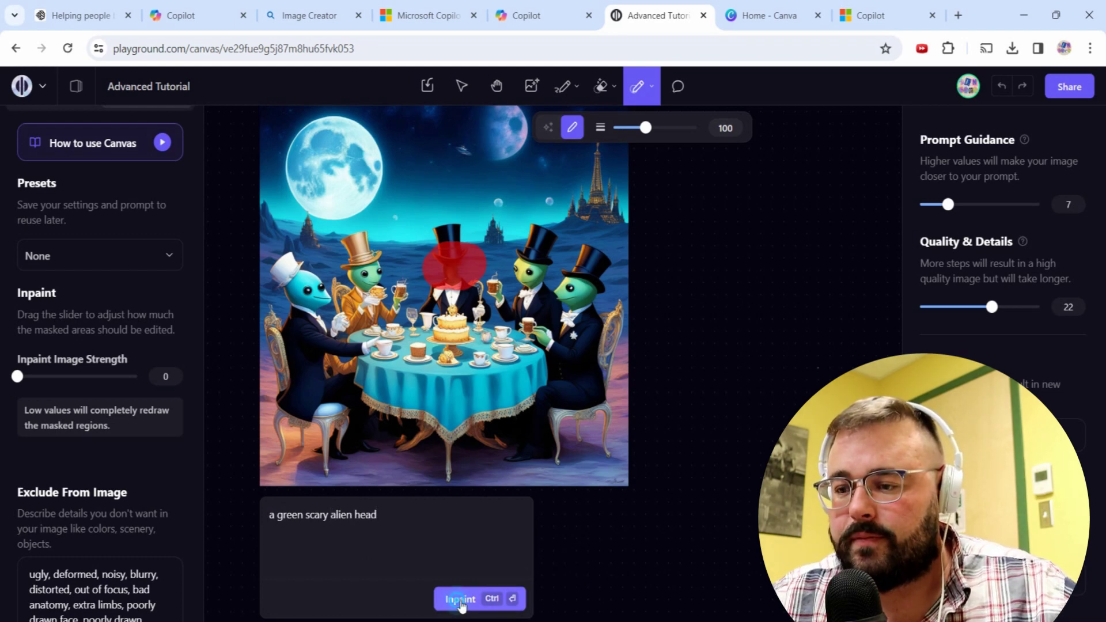
left_click(459, 600)
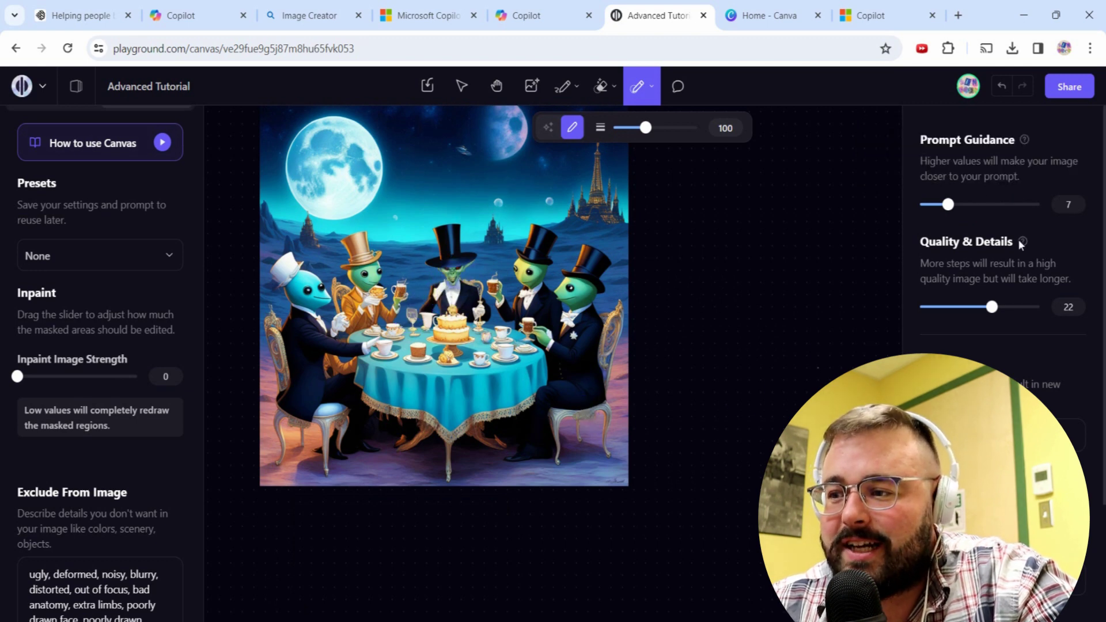
key("Escape")
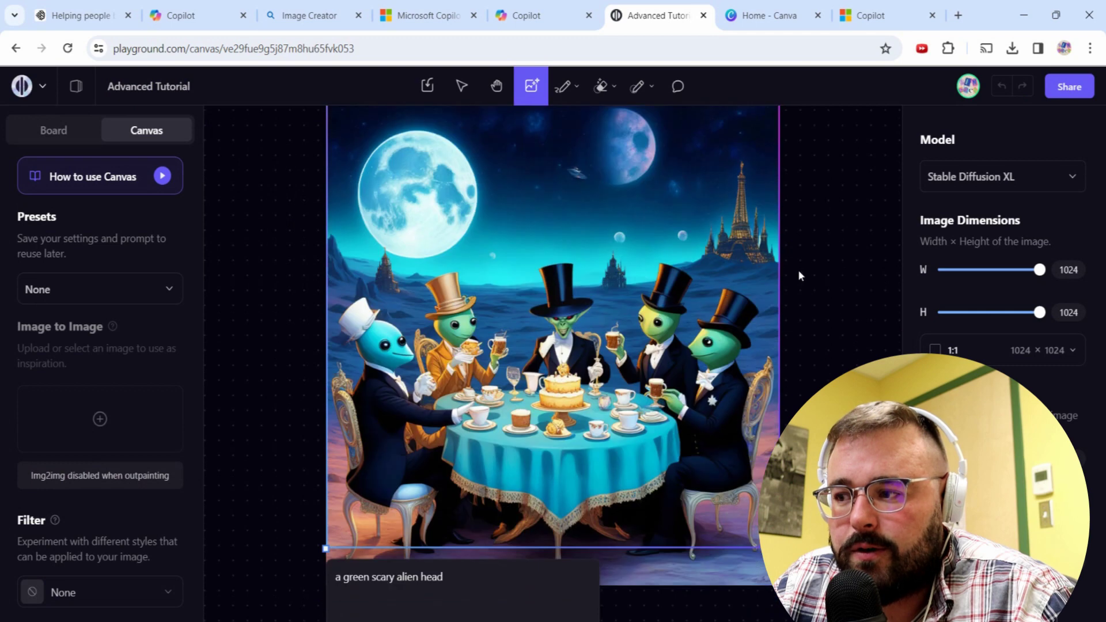
- Switch to Playground v2 and place an empty 1024×1024 frame right of the tea-party image
scroll(795, 267, "down", 1)
scroll(794, 267, "up", 1)
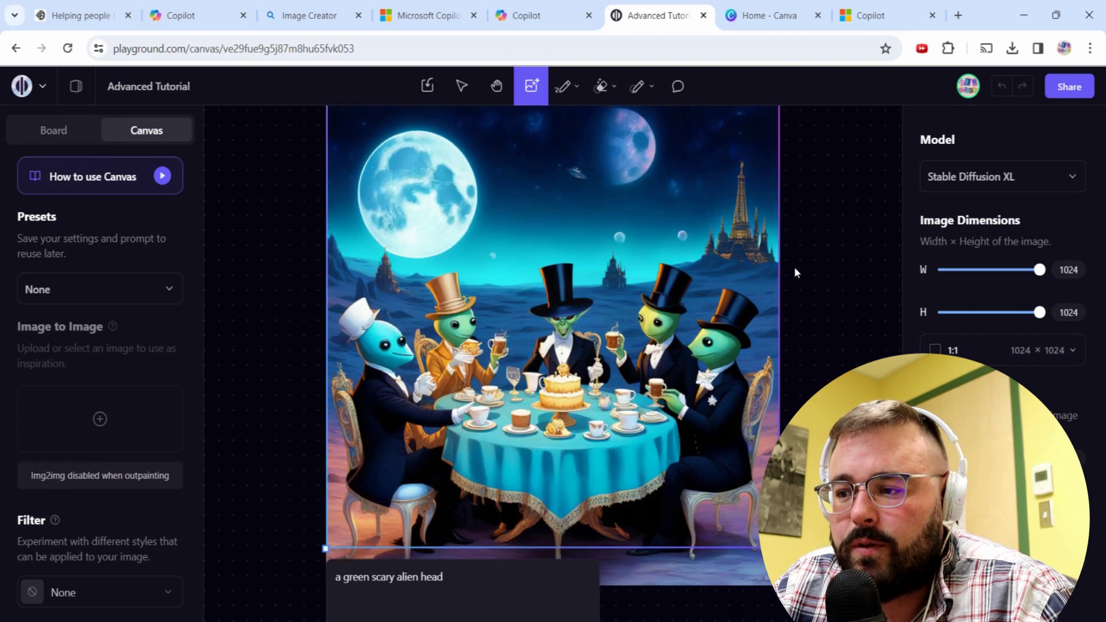
left_click(956, 183)
left_click(954, 211)
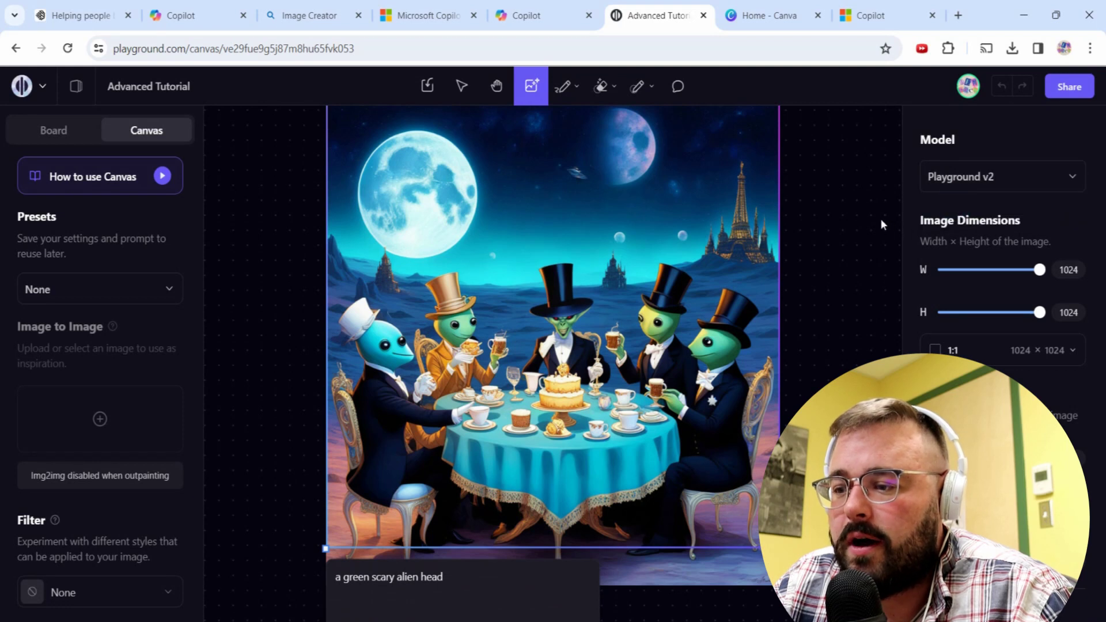
left_click_drag(599, 258, 851, 274)
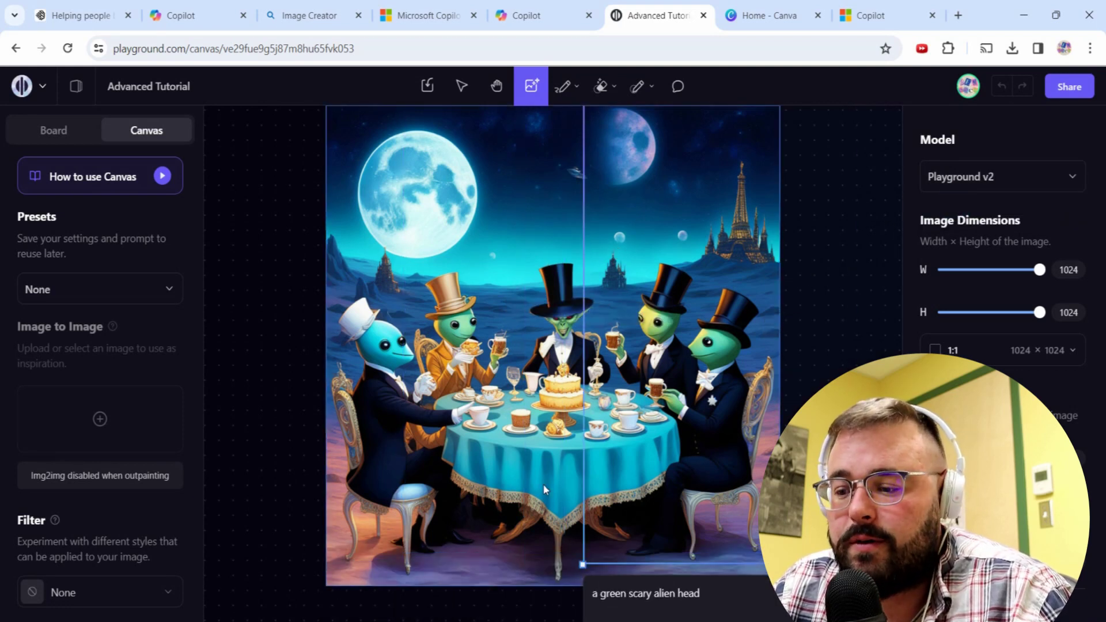
scroll(658, 400, "down", 5)
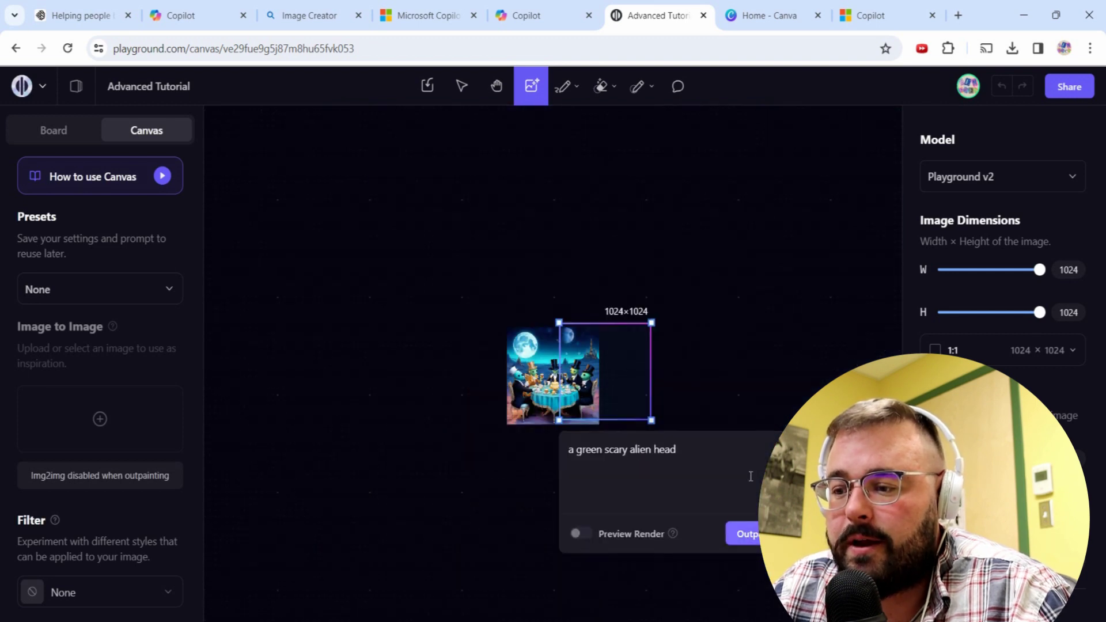
left_click_drag(657, 399, 658, 397)
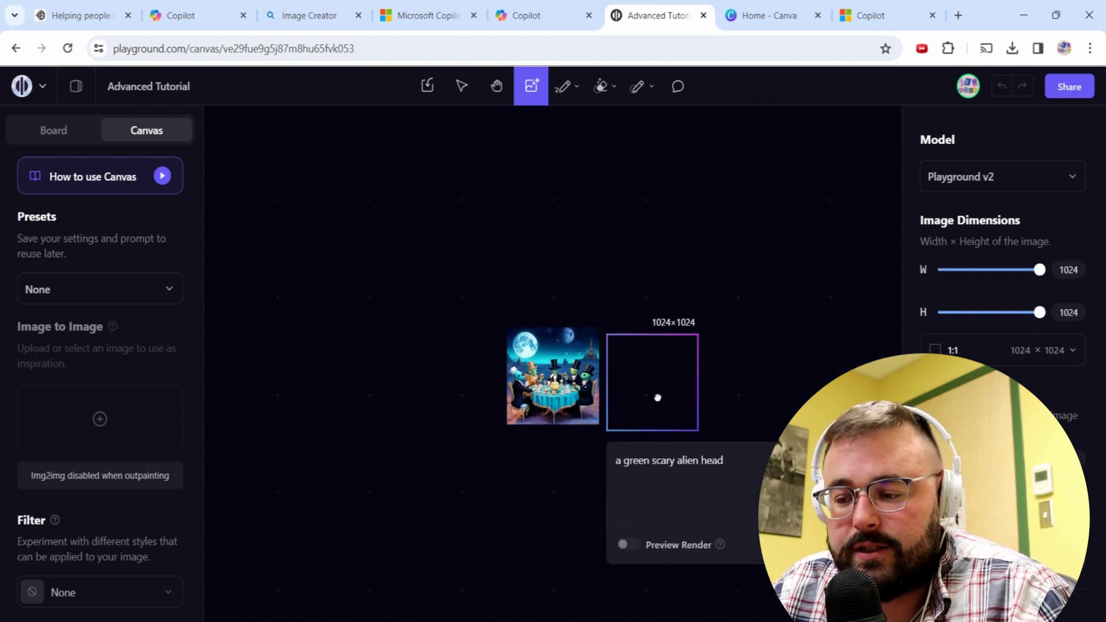
left_click(658, 397)
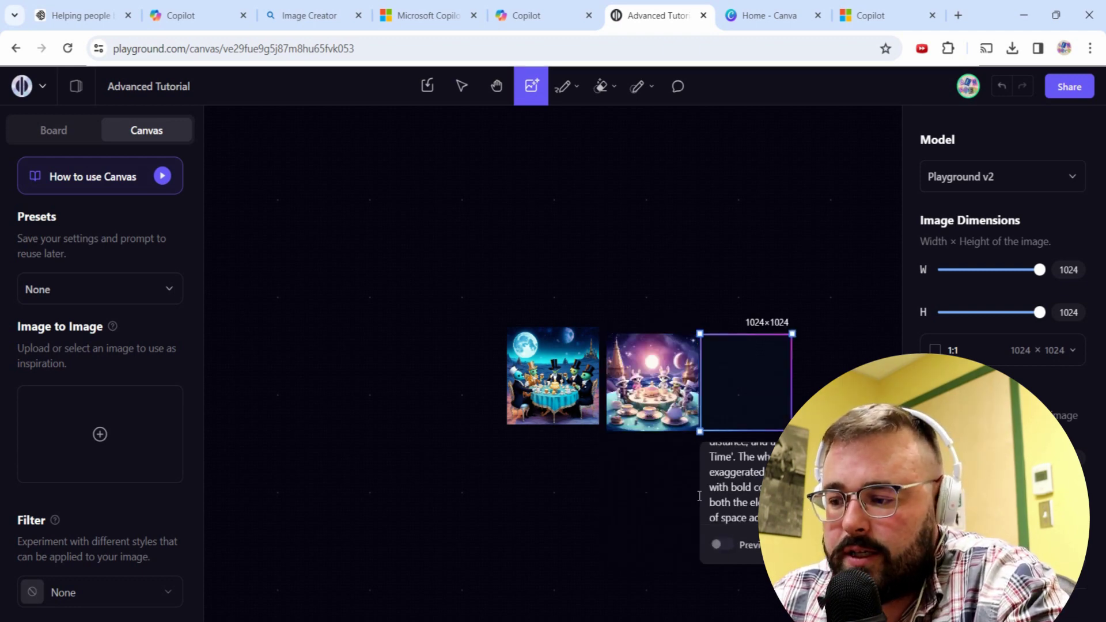
- Inspect the new rabbit tea-party image, then pan past the alien image to the empty generation frame
scroll(554, 381, "up", 5)
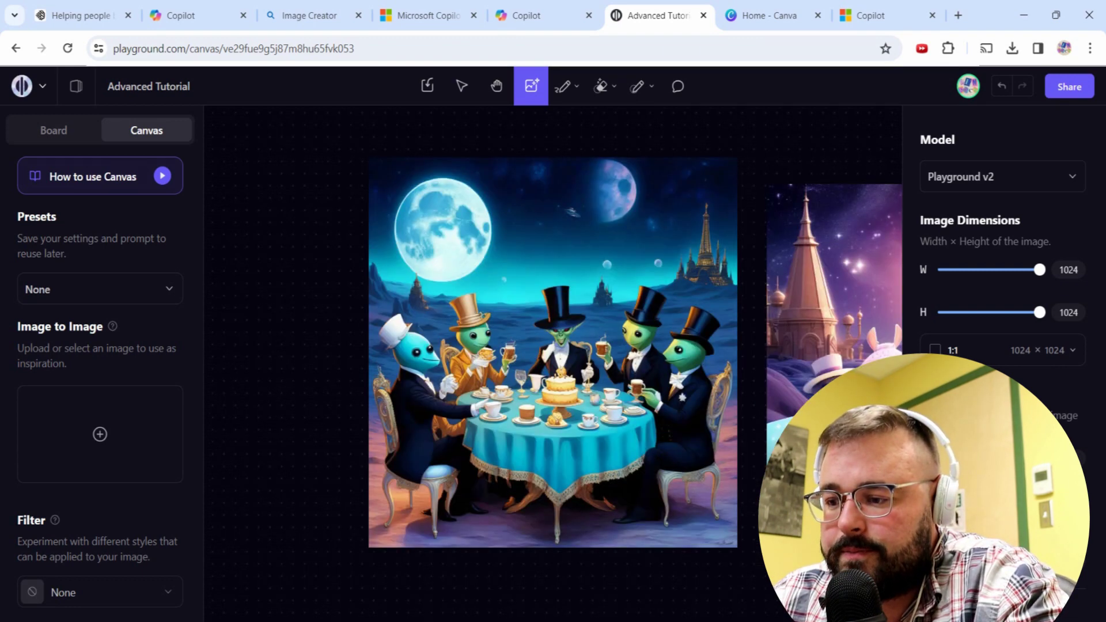
scroll(641, 434, "left", 2)
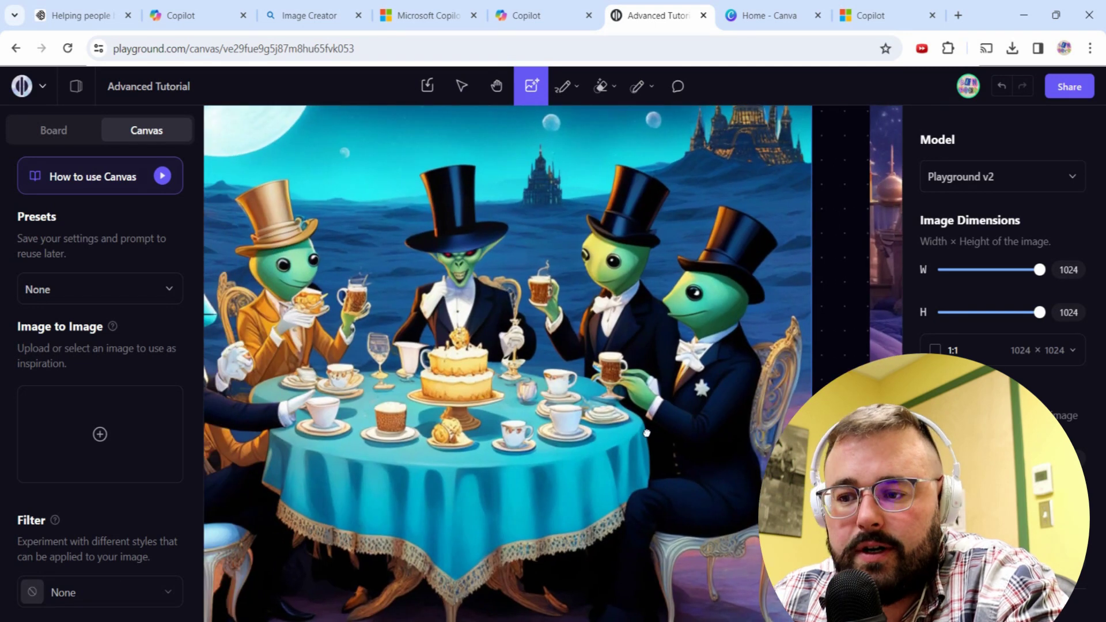
scroll(677, 345, "right", 10)
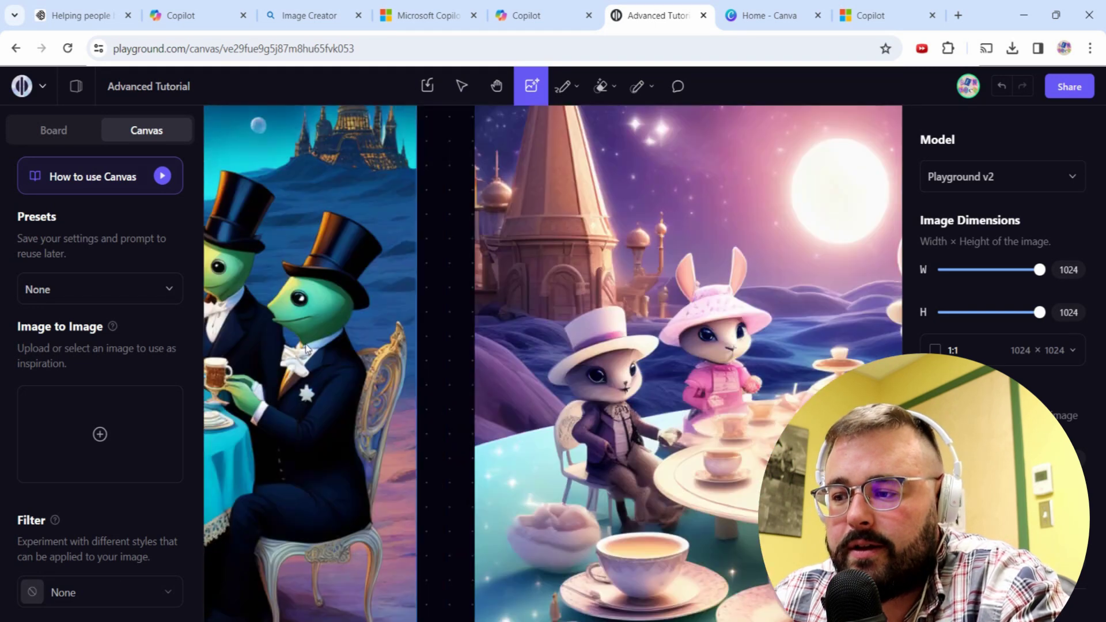
scroll(584, 327, "right", 5)
scroll(801, 340, "right", 5)
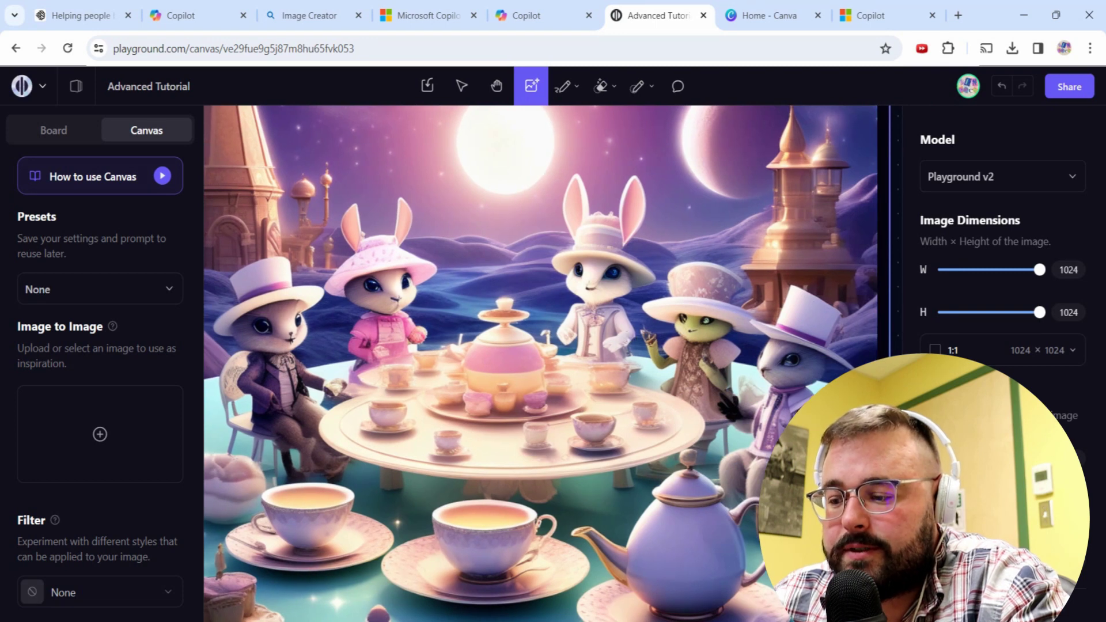
scroll(558, 374, "down", 5)
left_click(558, 374)
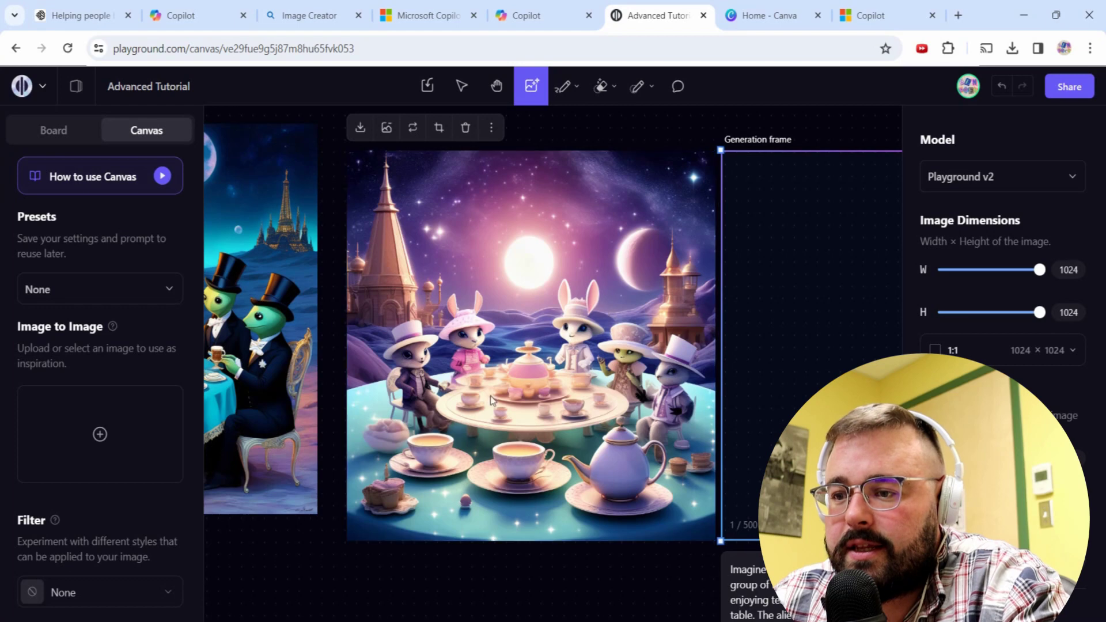
mouse_move(415, 340)
left_mouse_down()
mouse_move(657, 342)
mouse_move(405, 340)
left_mouse_up()
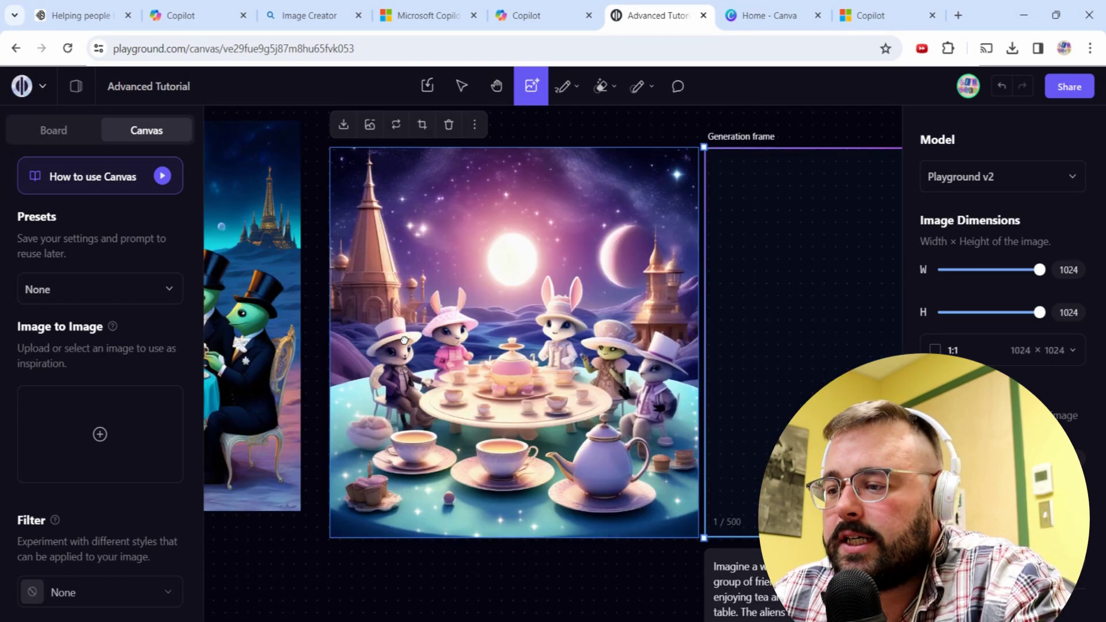
left_click_drag(718, 314, 484, 304)
- Paste the ice-cream boy prompt over the old text, append 'on a hot sunny', and select the whole prompt
key("ctrl+a")
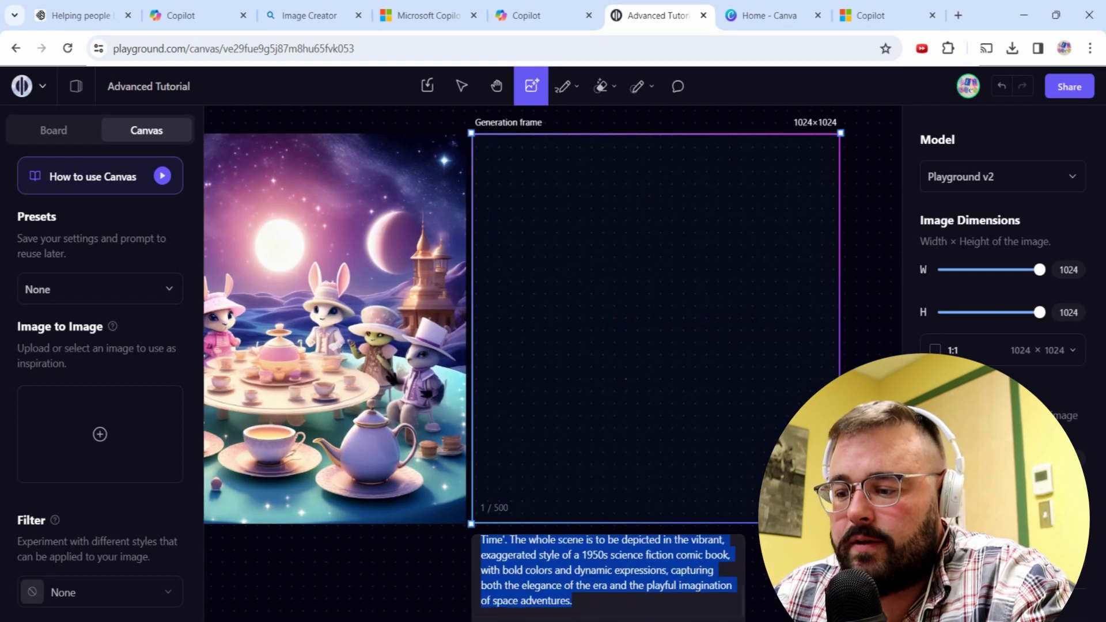
mouse_move(697, 621)
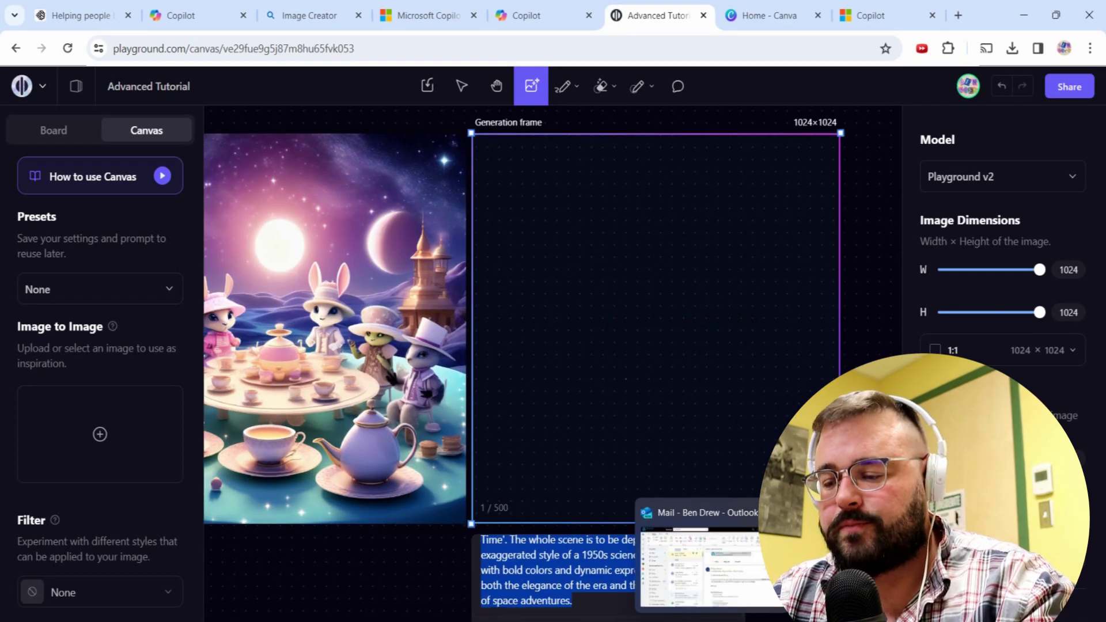
type("photo real boy holding a melting ice cream cone")
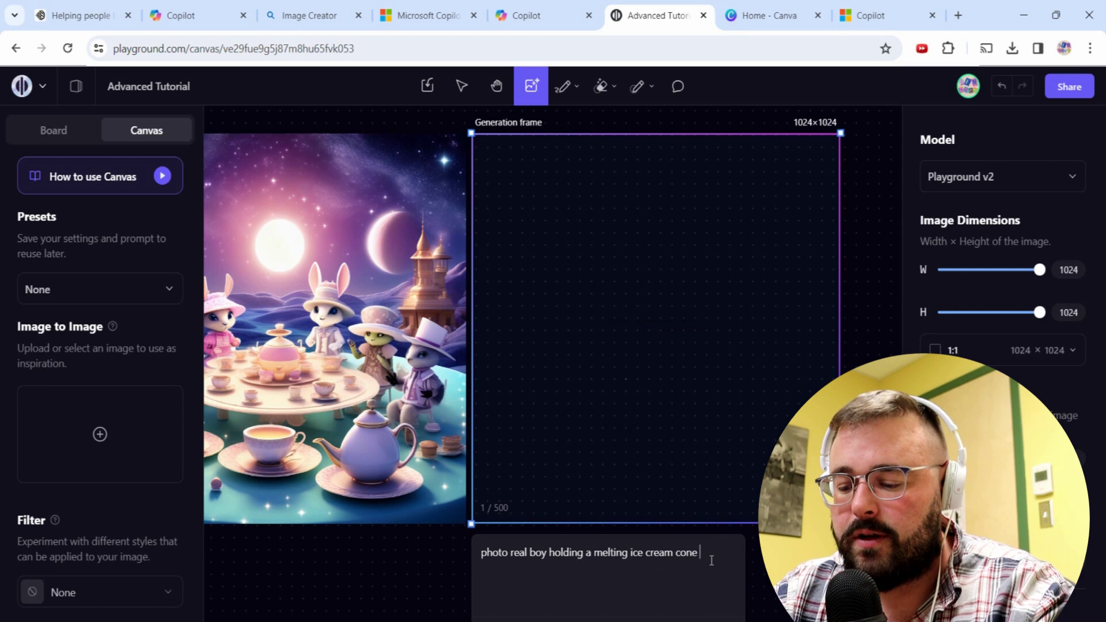
type("on a hot sunny day")
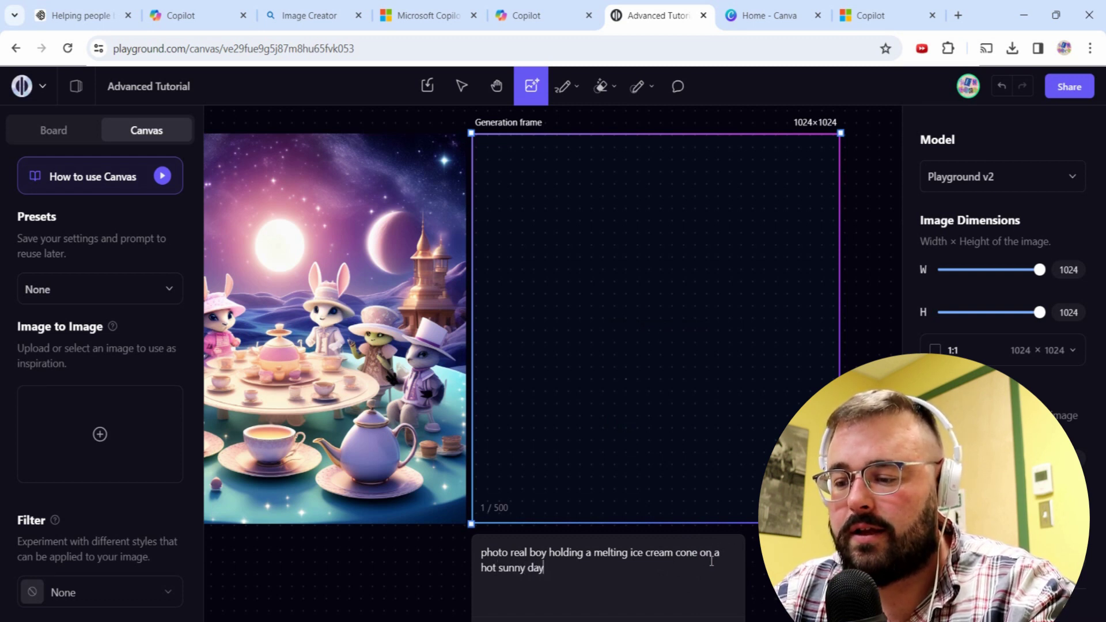
left_click_drag(593, 573, 481, 562)
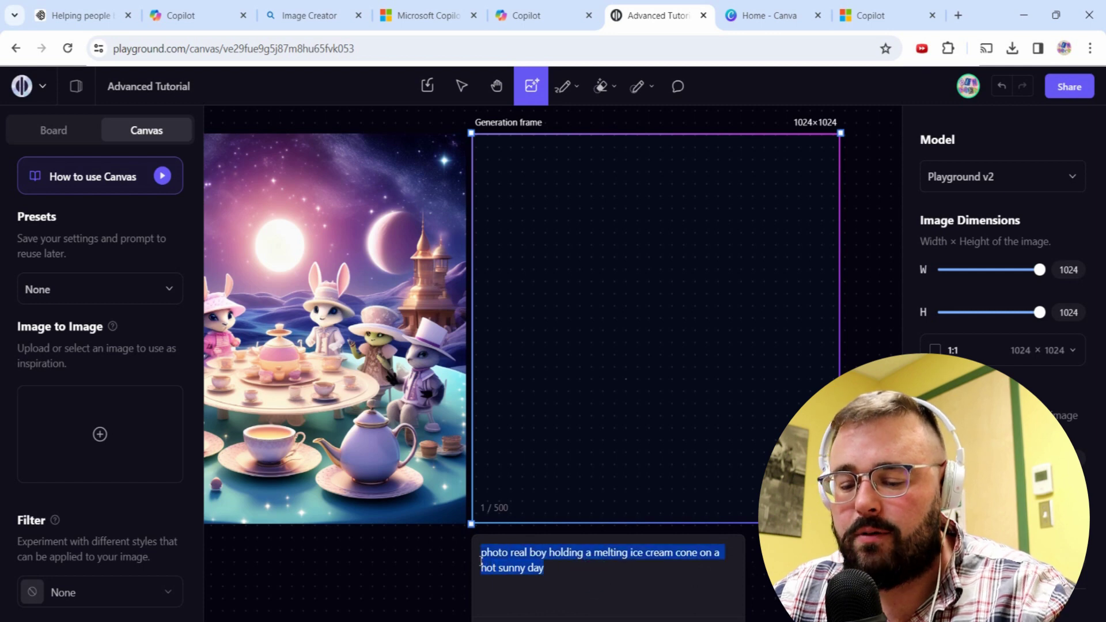
scroll(741, 568, "down", 1)
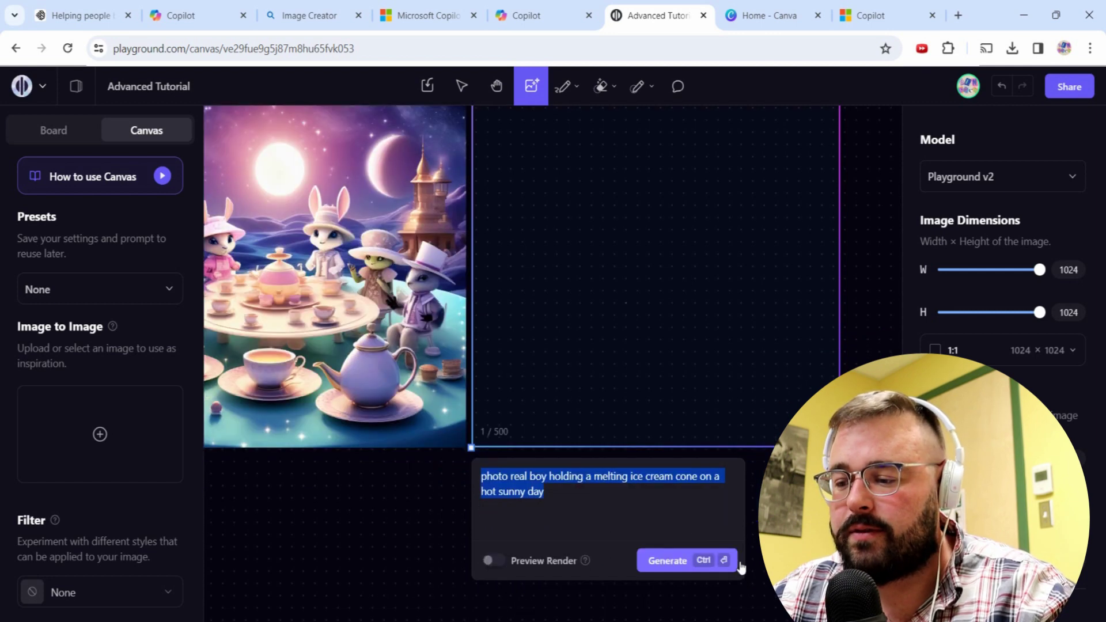
- Generate the ice-cream boy image with Playground v2, then switch the model to Stable Diffusion XL
left_click(662, 563)
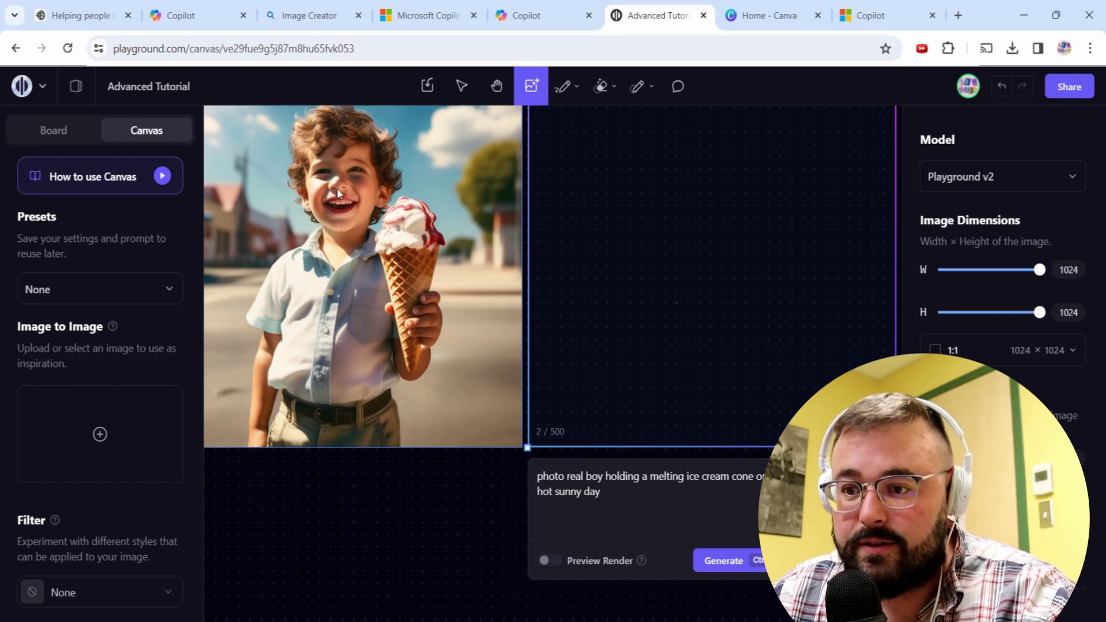
left_click(355, 218)
scroll(355, 218, "up", 2, "ctrl")
scroll(460, 299, "down", 1)
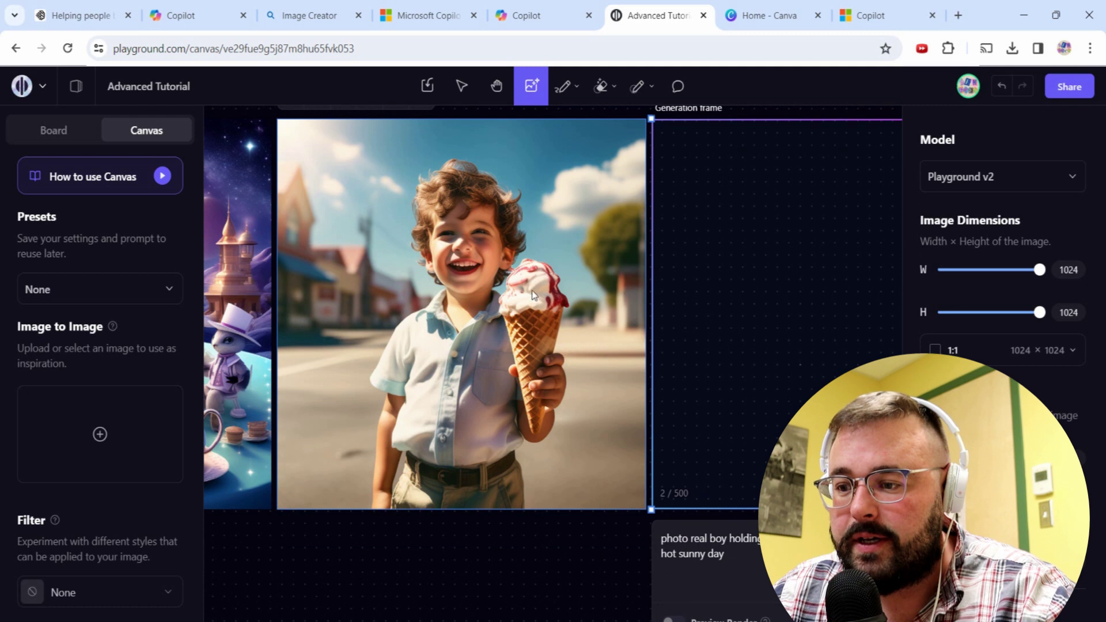
left_click(1025, 190)
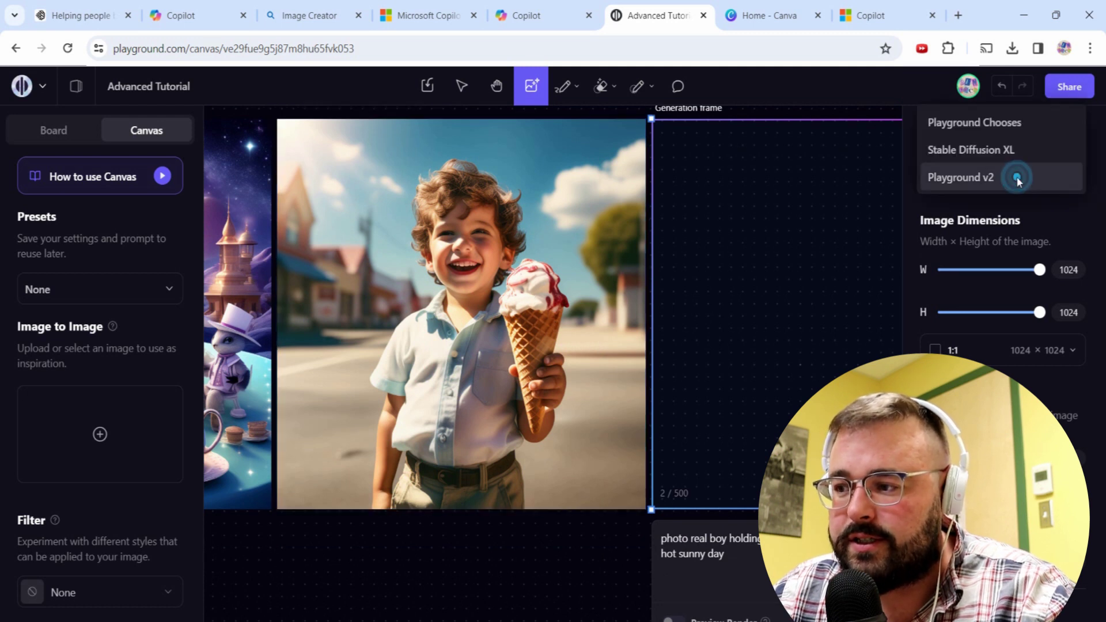
left_click(983, 160)
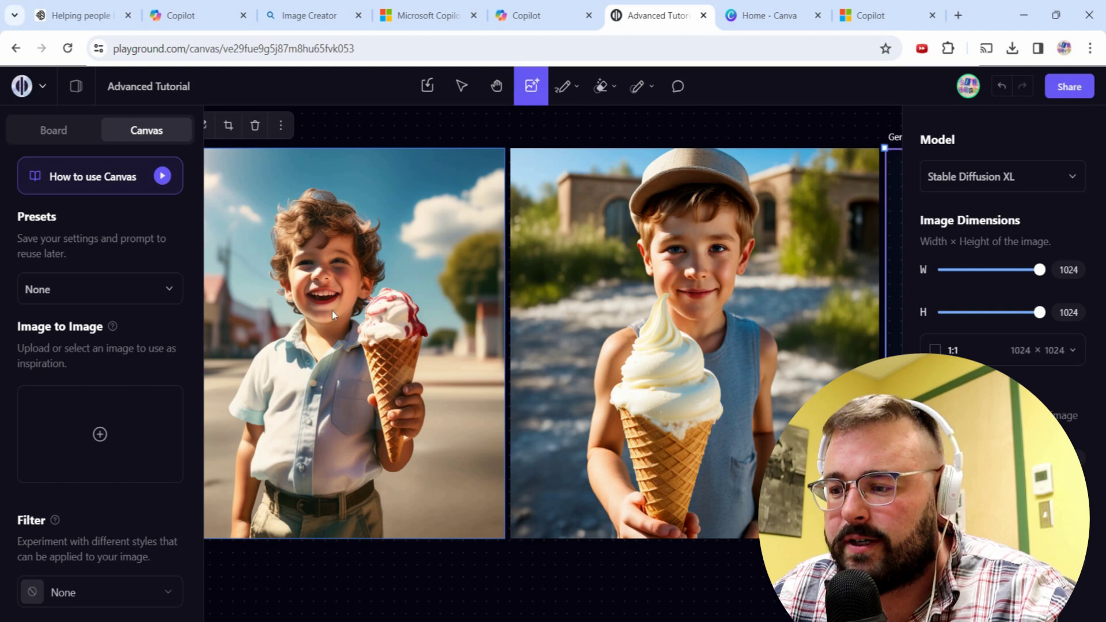
- Open Copilot's ice-cream boy results full-size and page through each image to the last one
left_click(530, 12)
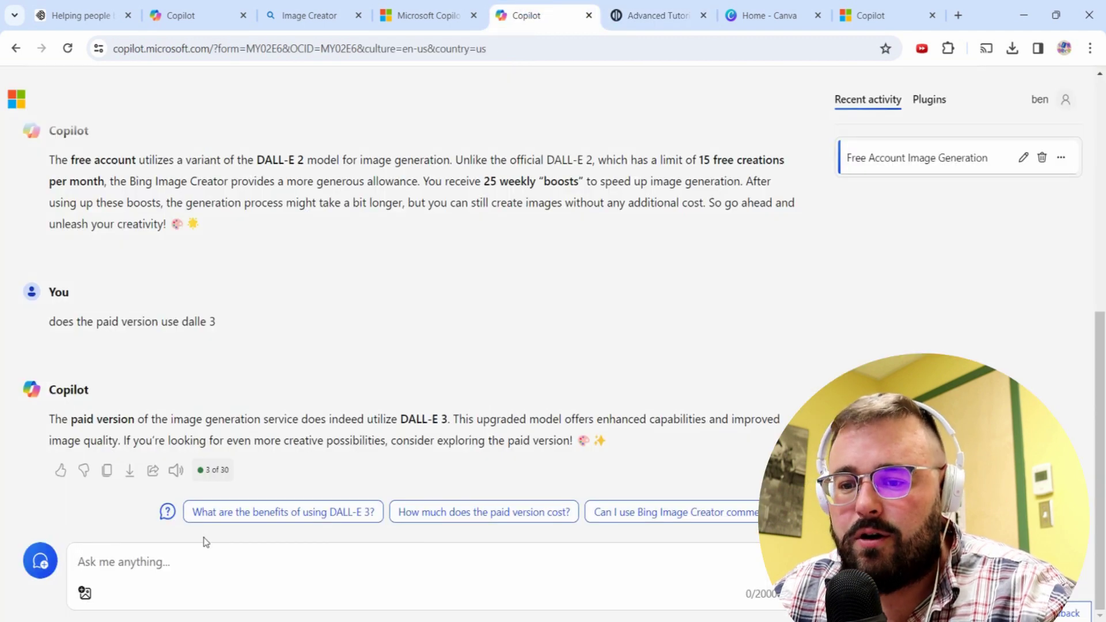
left_click(180, 15)
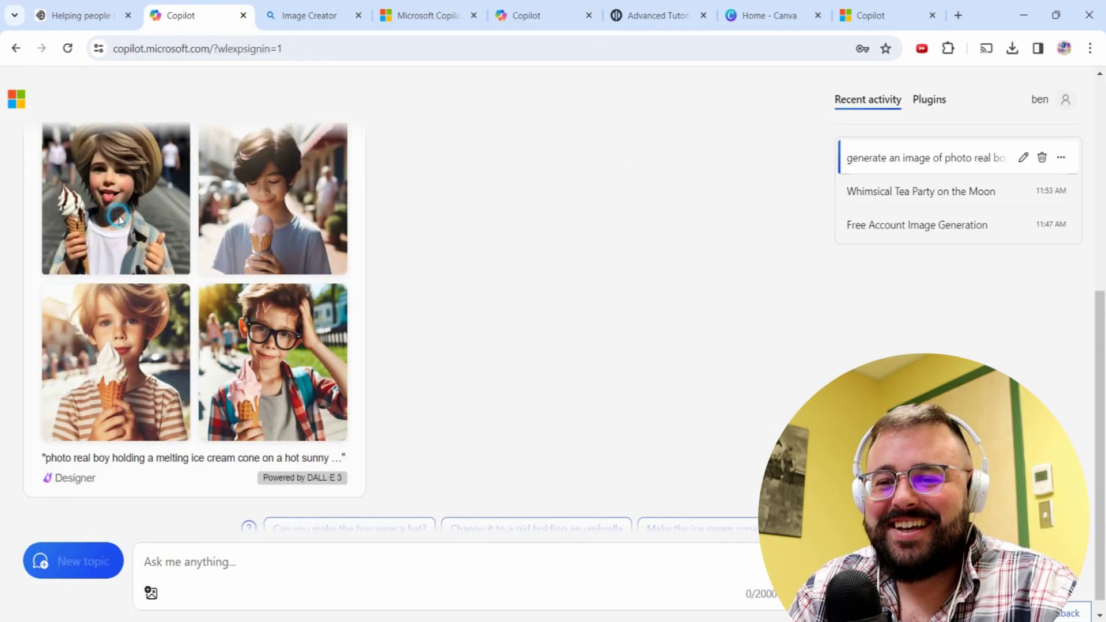
left_click(134, 315)
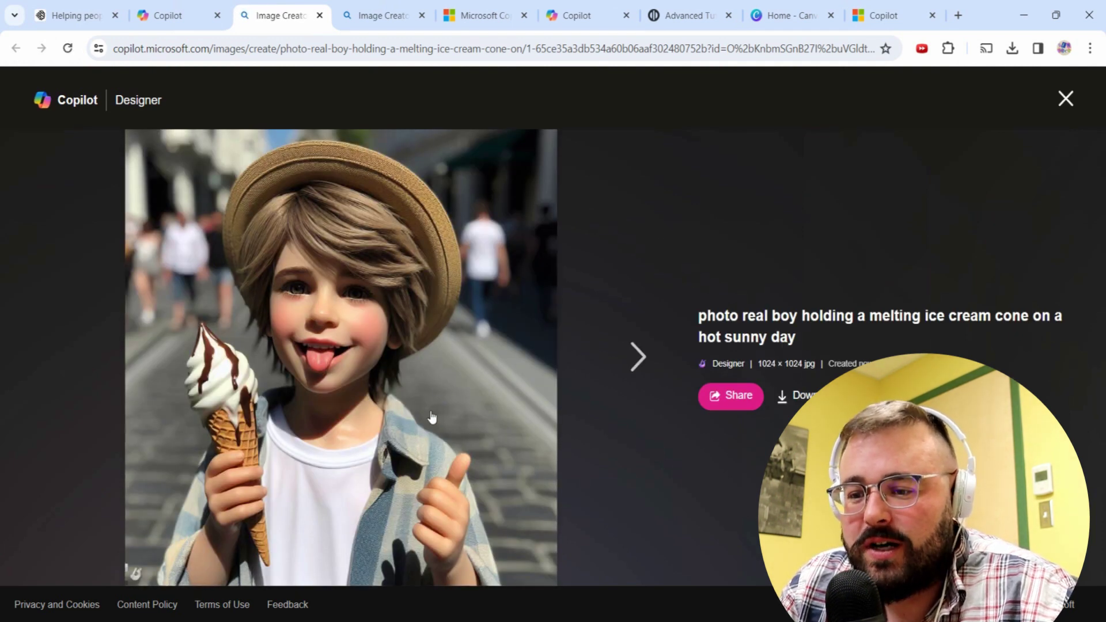
left_click(638, 357)
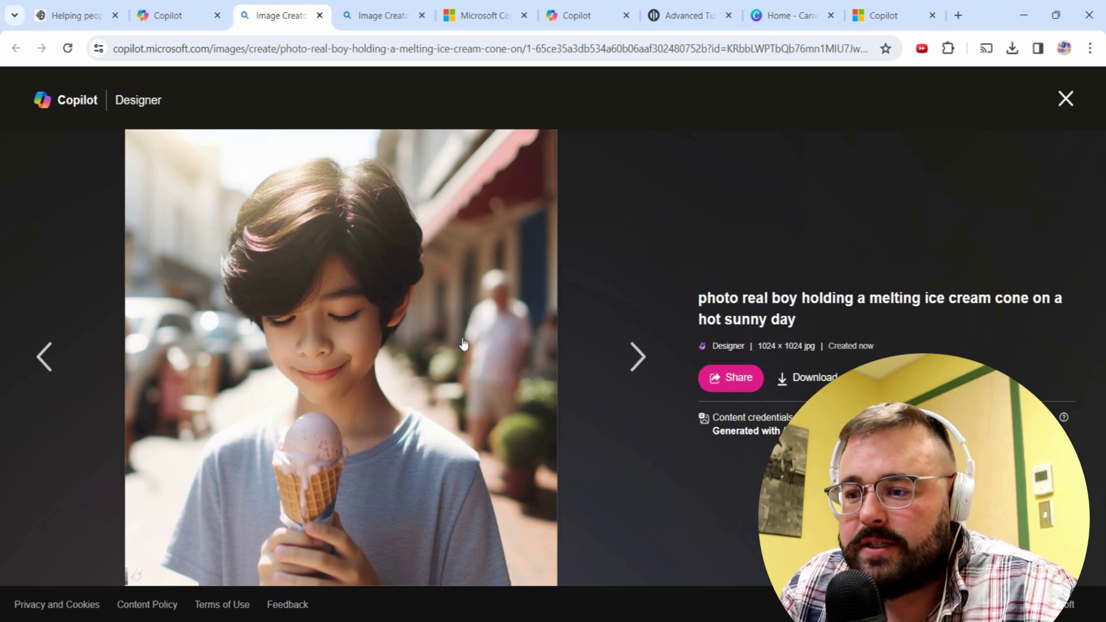
left_click(640, 370)
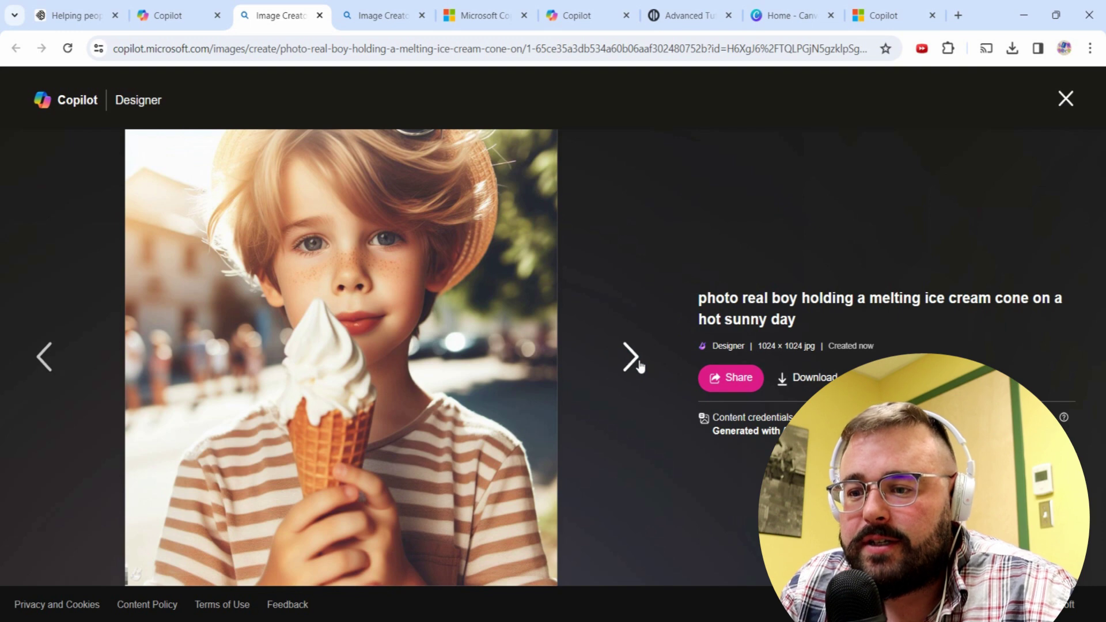
left_click(639, 366)
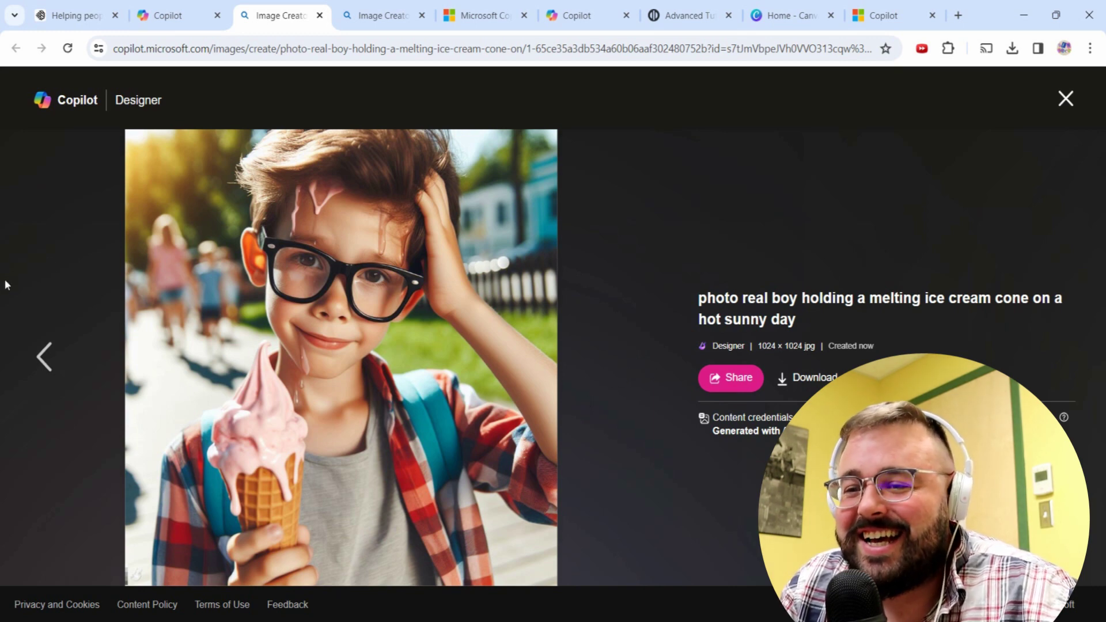
- View the Ideogram ice-cream boy image's detail page, then return to the home gallery
left_click(79, 17)
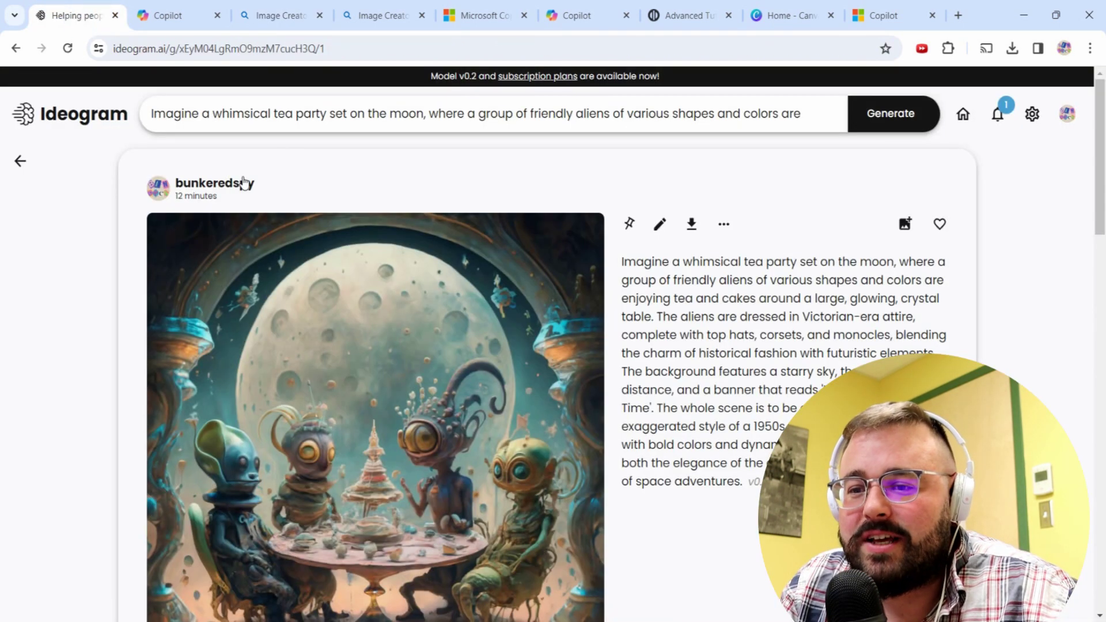
key("Escape")
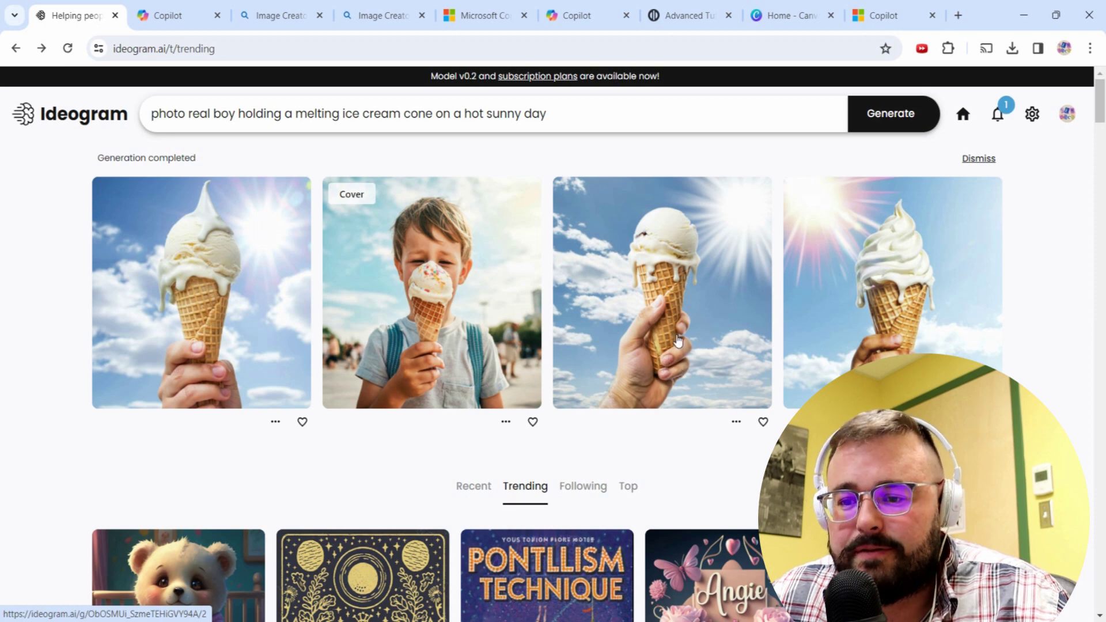
left_click(436, 360)
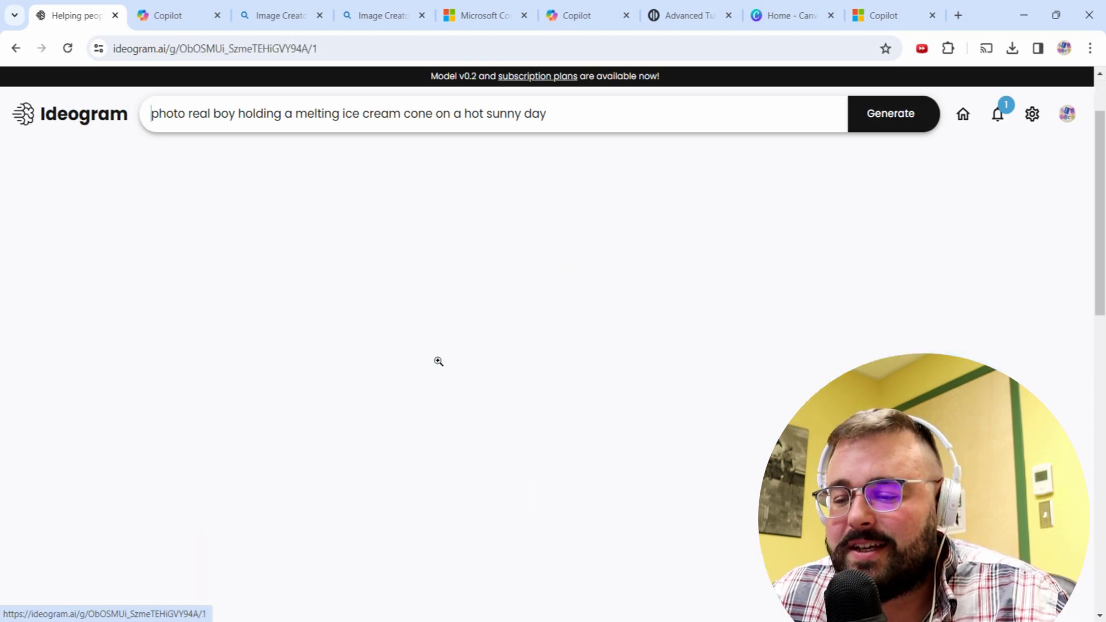
scroll(435, 429, "down", 1)
scroll(437, 439, "down", 1)
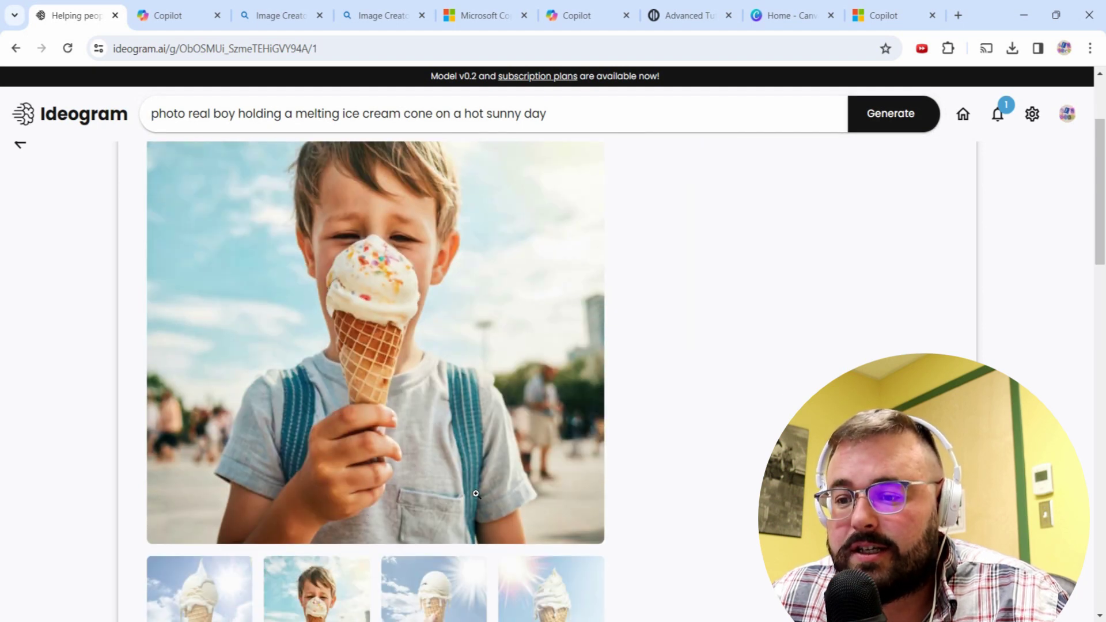
scroll(395, 452, "up", 1)
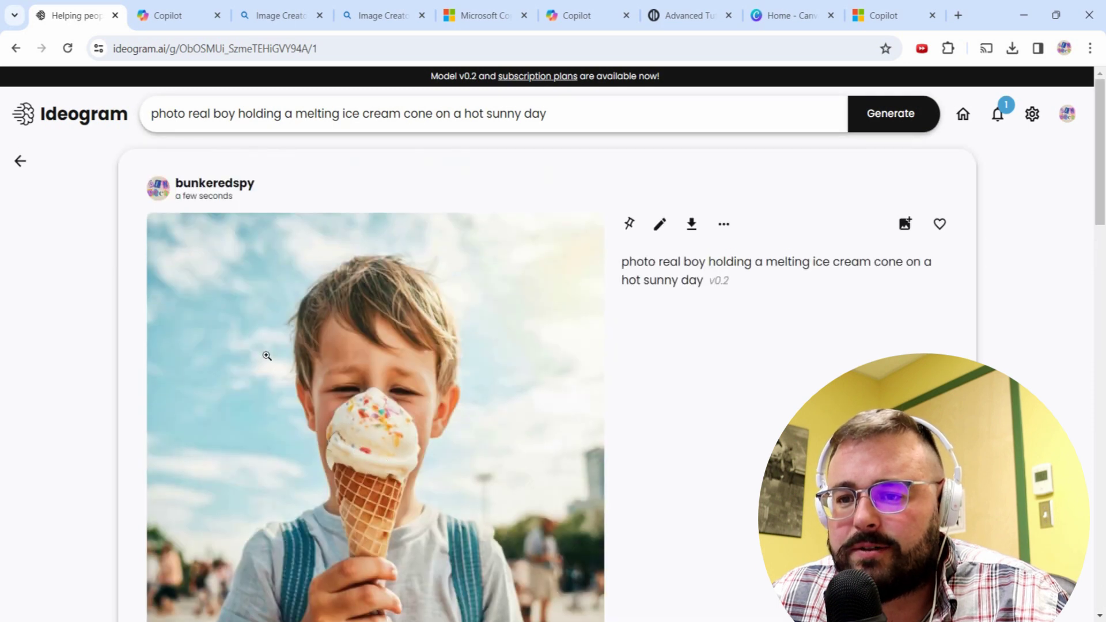
left_click(77, 111)
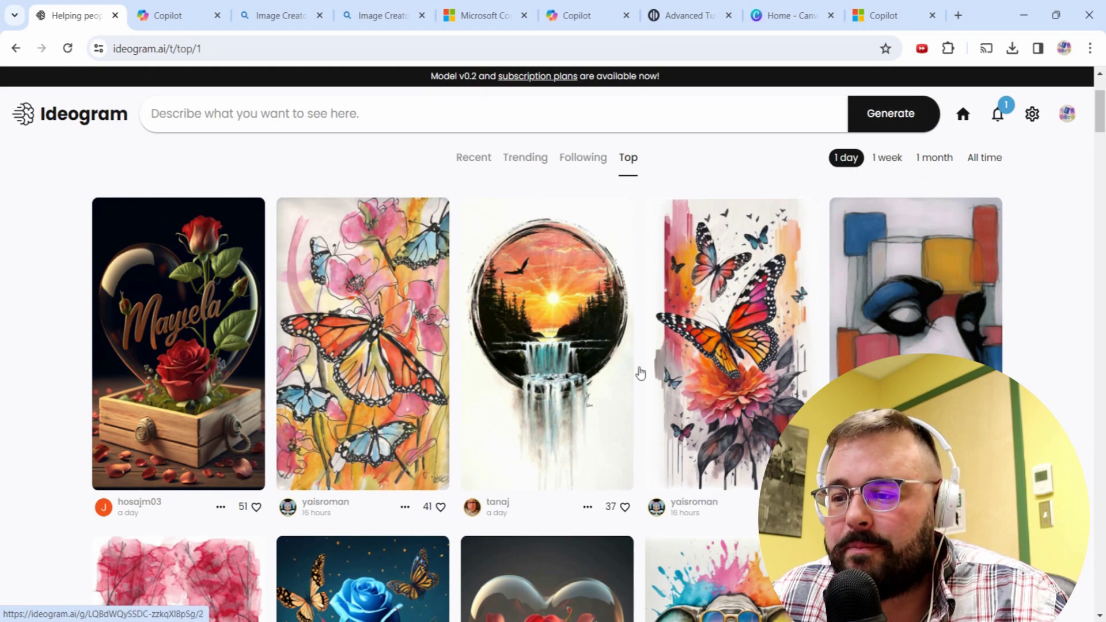
- Scroll the Top gallery and open the freckled, green-eyed close-up portrait's detail page
scroll(809, 345, "down", 3)
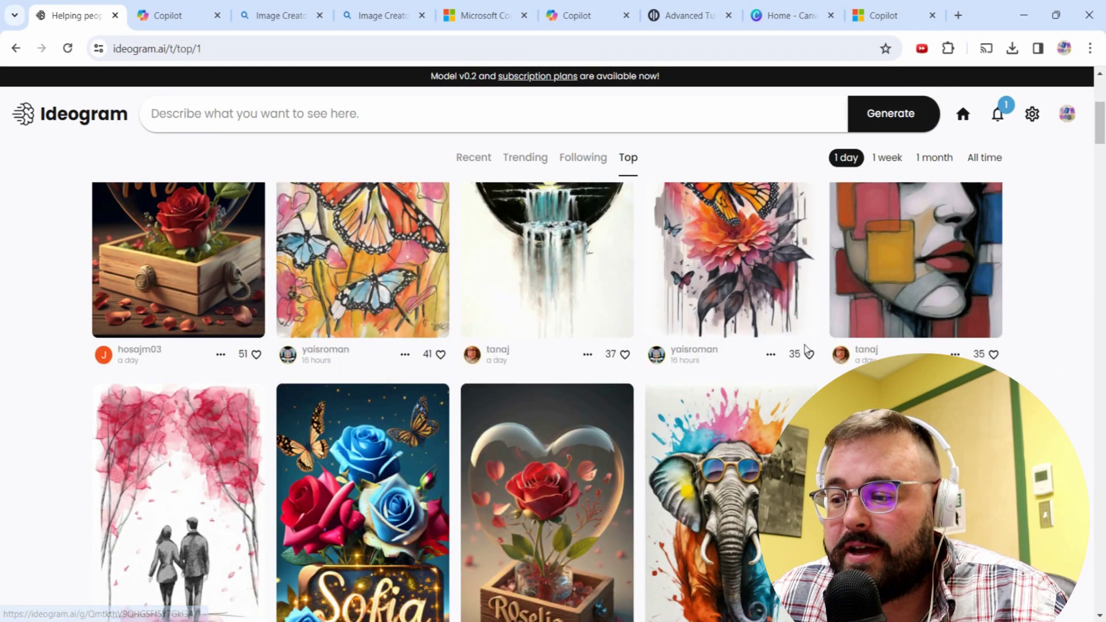
scroll(647, 322, "down", 7)
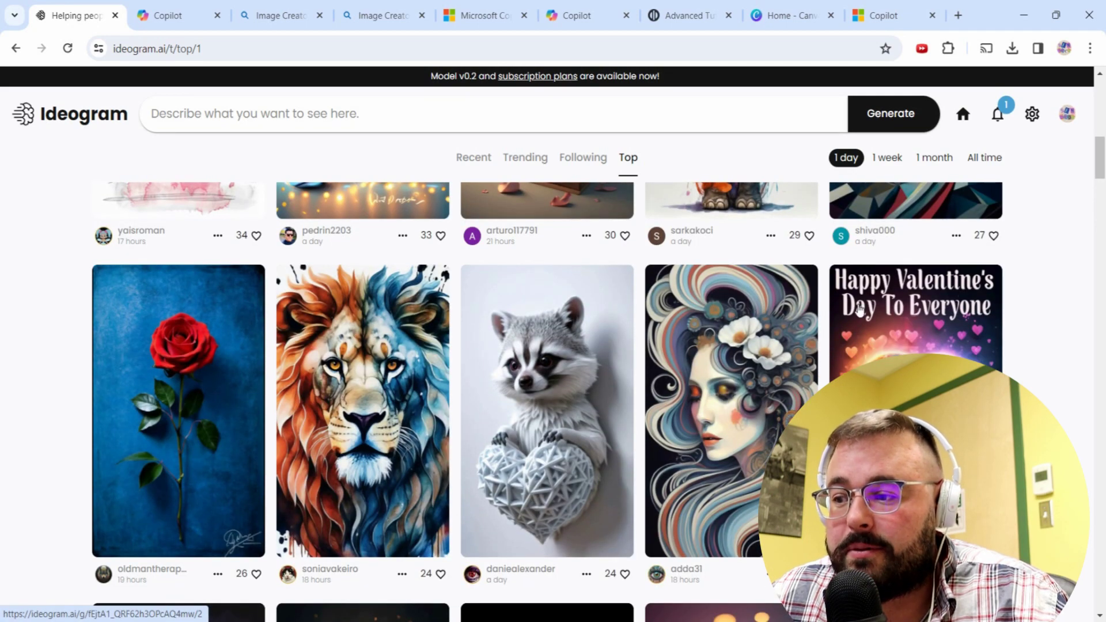
scroll(887, 340, "down", 4)
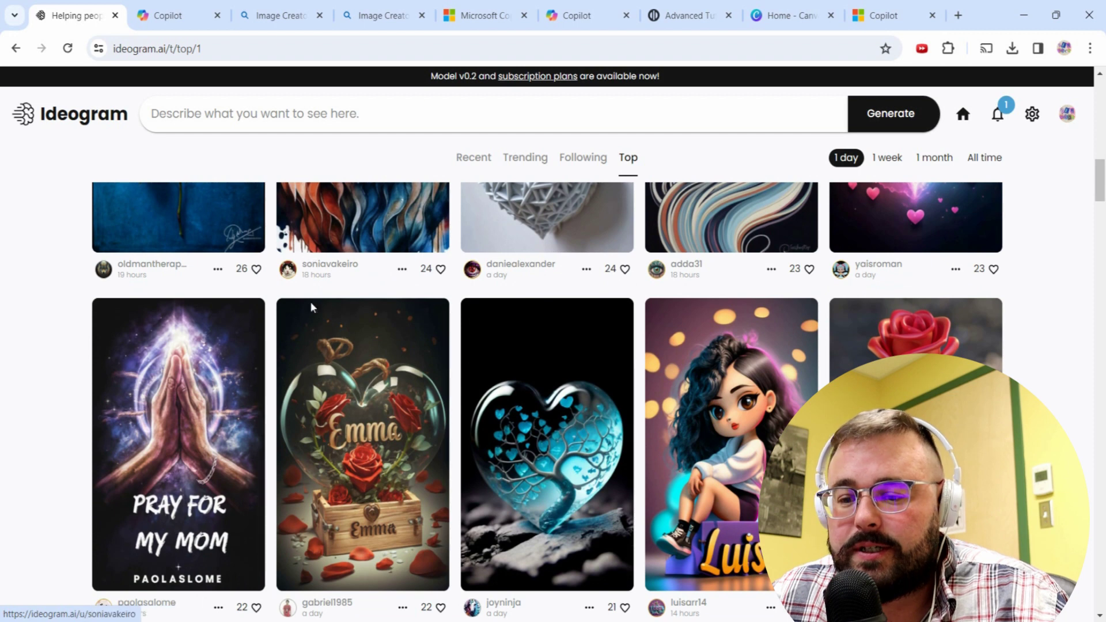
left_click(194, 507)
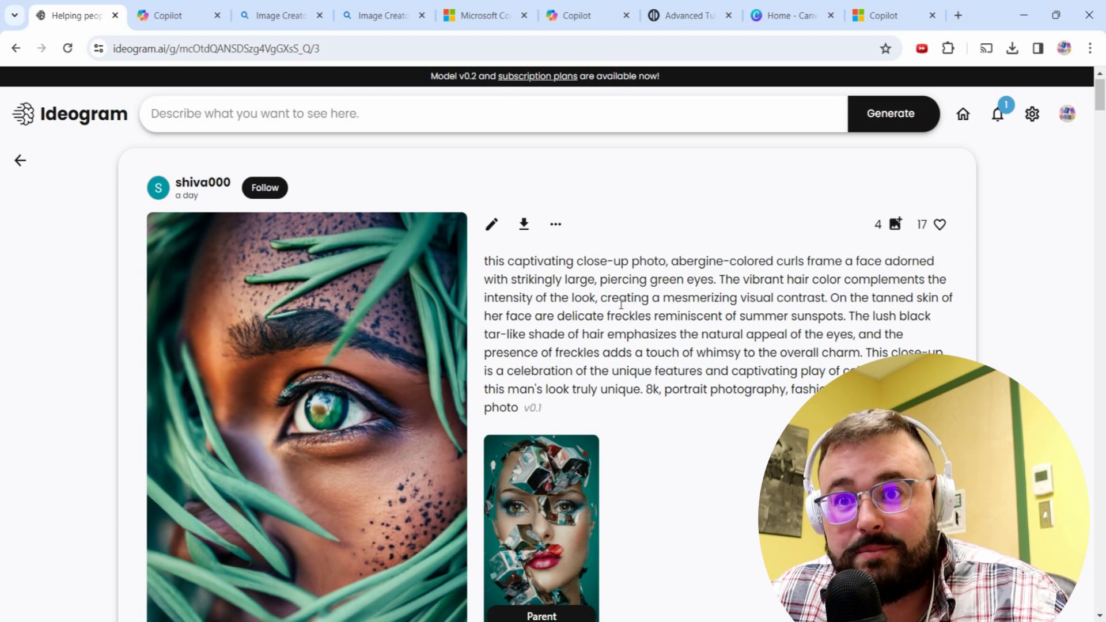
- Go back to the Copilot tab and scroll up to the ice-cream boy prompt
left_click(183, 8)
scroll(539, 411, "up", 4)
scroll(544, 398, "up", 3)
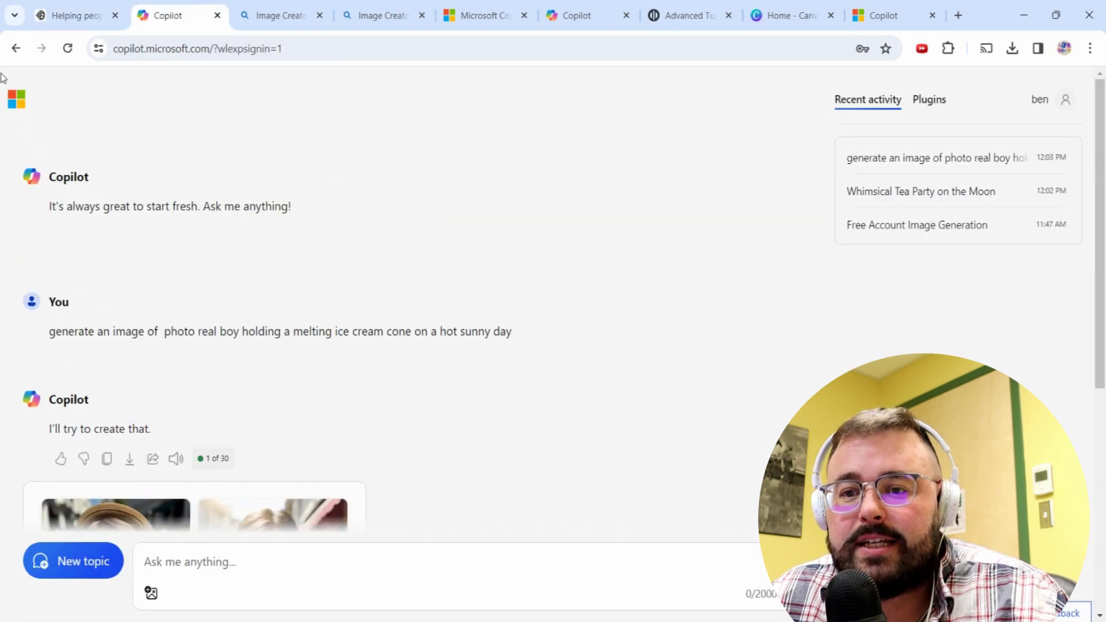